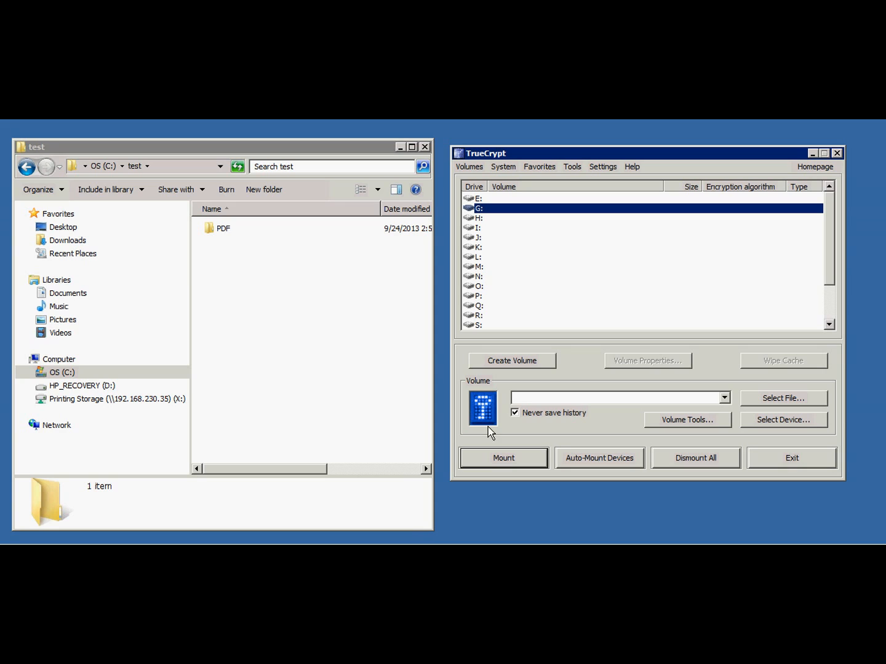
Examine the files inside the PDF folder and return to the test folder.
{"action": "double_click", "coordinate": [219, 232]}
{"action": "left_click", "coordinate": [244, 351]}
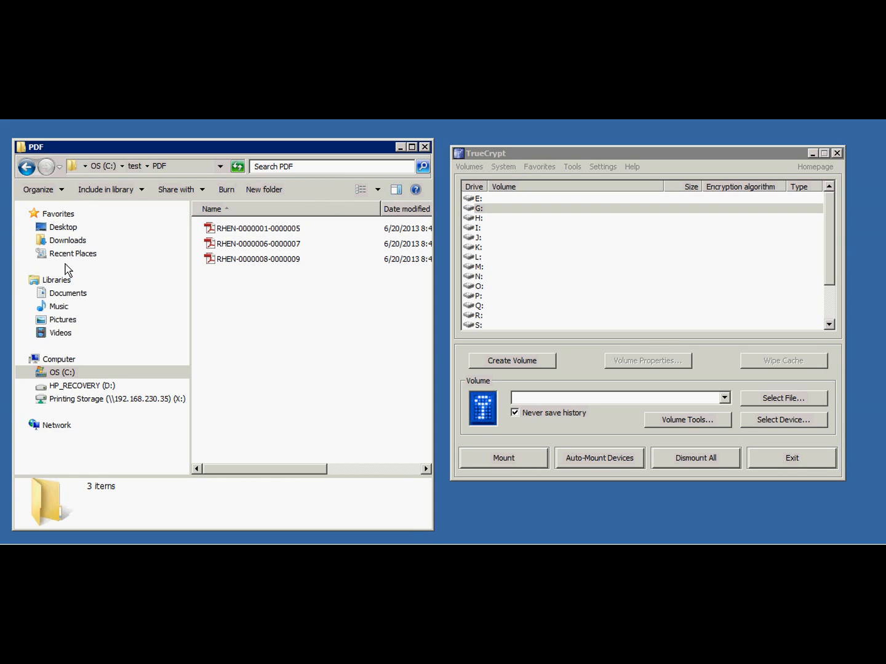
{"action": "left_click", "coordinate": [26, 167]}
{"action": "left_click", "coordinate": [273, 360]}
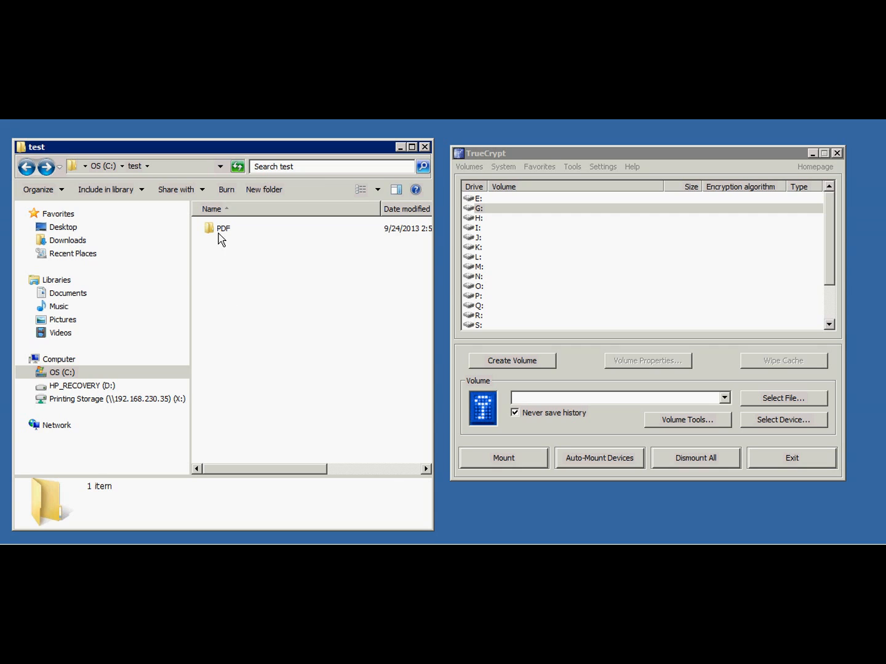
{"action": "left_click", "coordinate": [219, 232]}
{"action": "left_click", "coordinate": [254, 307]}
{"action": "left_click", "coordinate": [599, 155]}
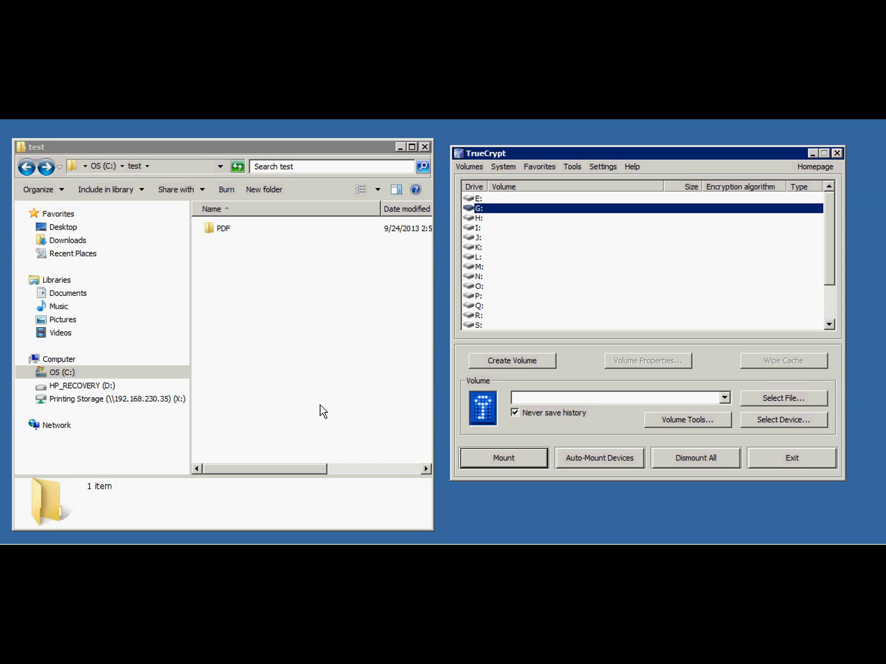
{"action": "left_click", "coordinate": [222, 230]}
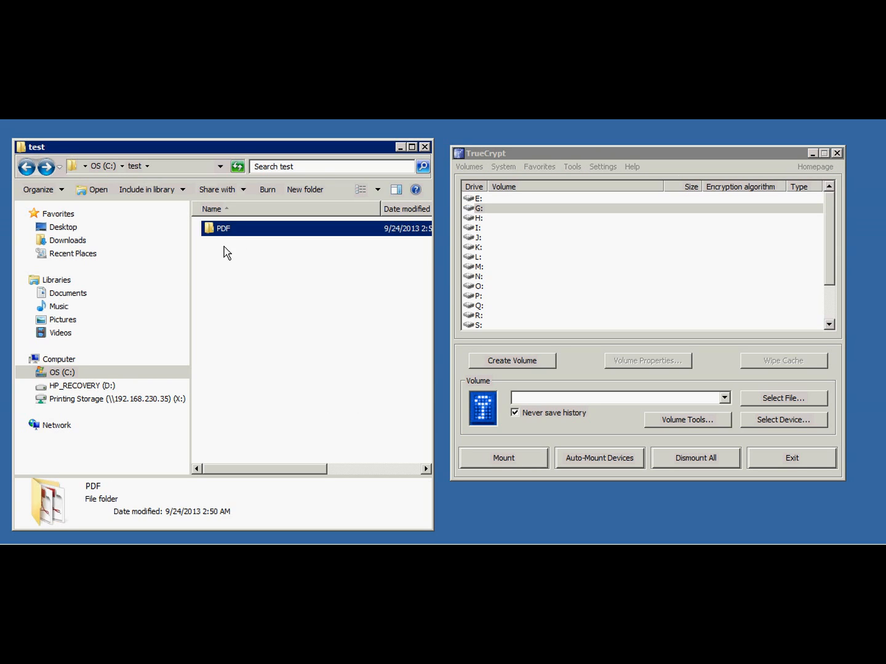
{"action": "double_click", "coordinate": [221, 229]}
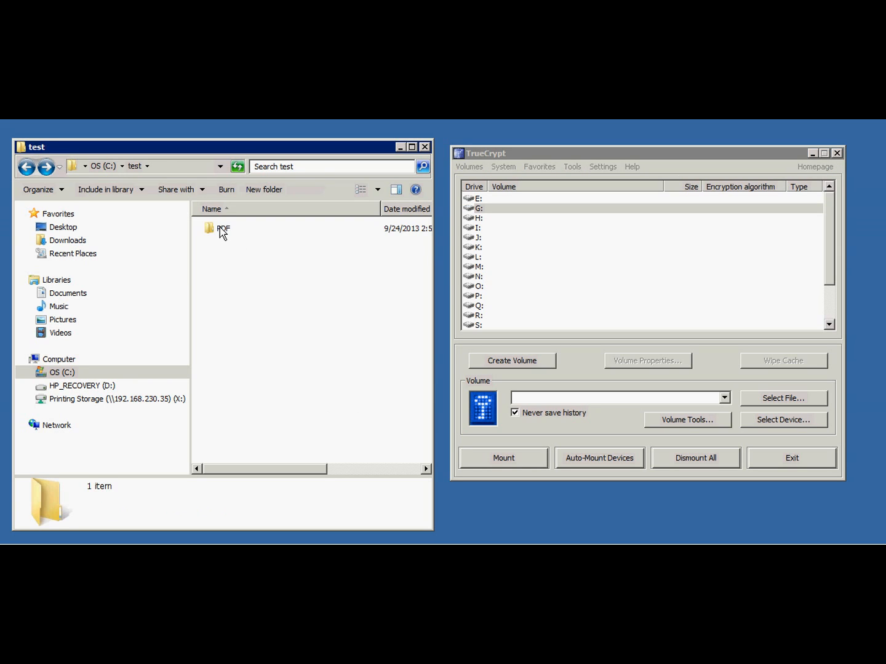
{"action": "left_click", "coordinate": [22, 170]}
{"action": "left_click", "coordinate": [306, 349]}
Select drive G: in the TrueCrypt drive list and slightly widen the Drive column.
{"action": "left_click", "coordinate": [575, 157]}
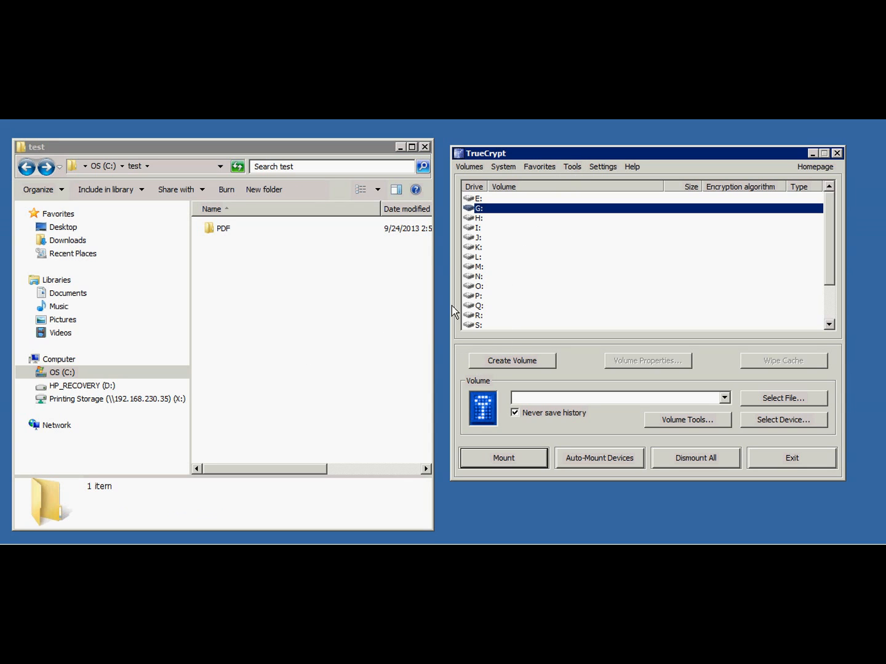
{"action": "left_click", "coordinate": [478, 218]}
{"action": "left_click", "coordinate": [479, 209]}
{"action": "left_click_drag", "start_coordinate": [492, 186], "coordinate": [498, 186]}
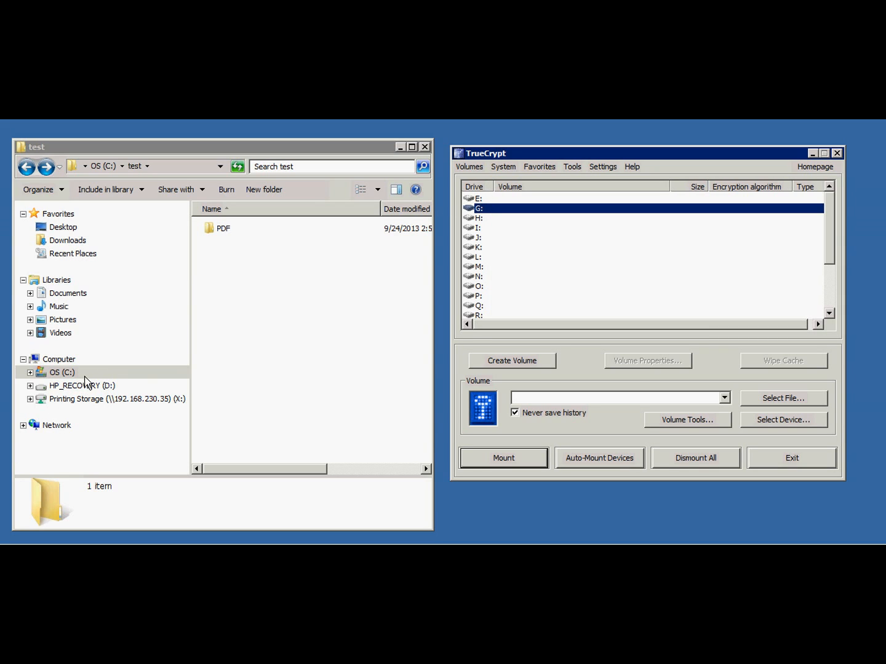
{"action": "left_click", "coordinate": [287, 150]}
{"action": "left_click", "coordinate": [129, 454]}
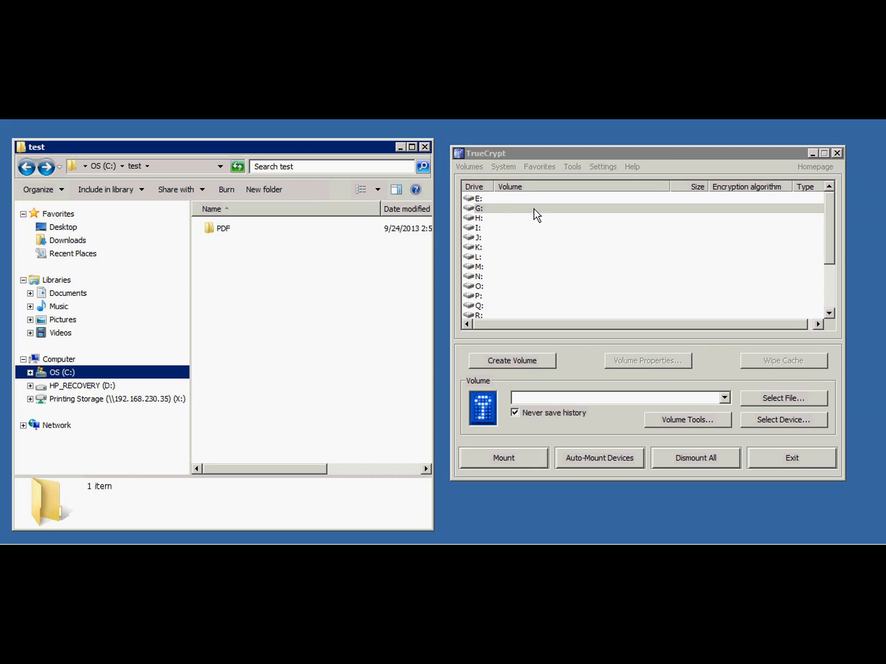
{"action": "left_click", "coordinate": [493, 209]}
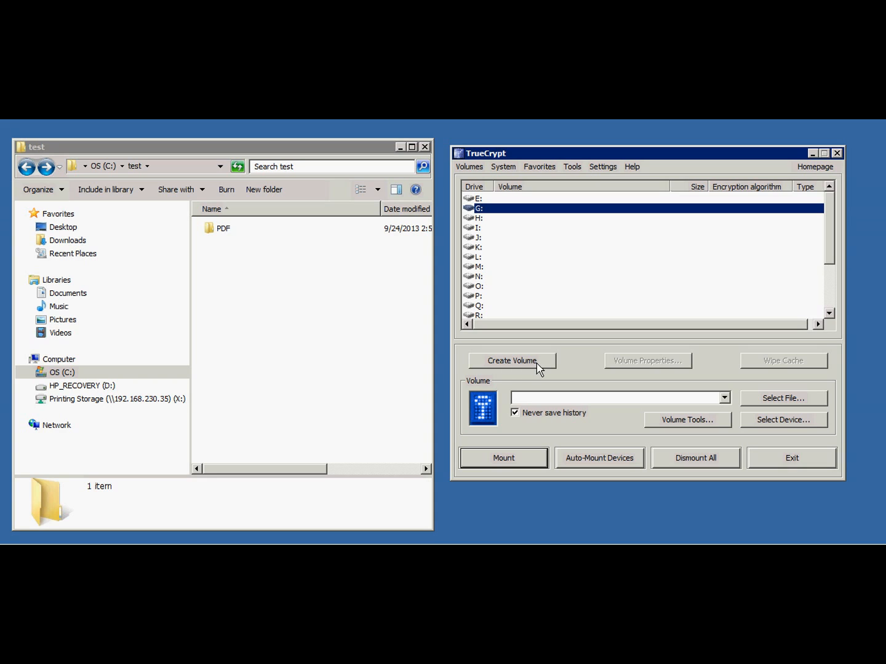
Start creating a volume as an encrypted file container of the standard TrueCrypt volume type.
{"action": "left_click", "coordinate": [503, 363]}
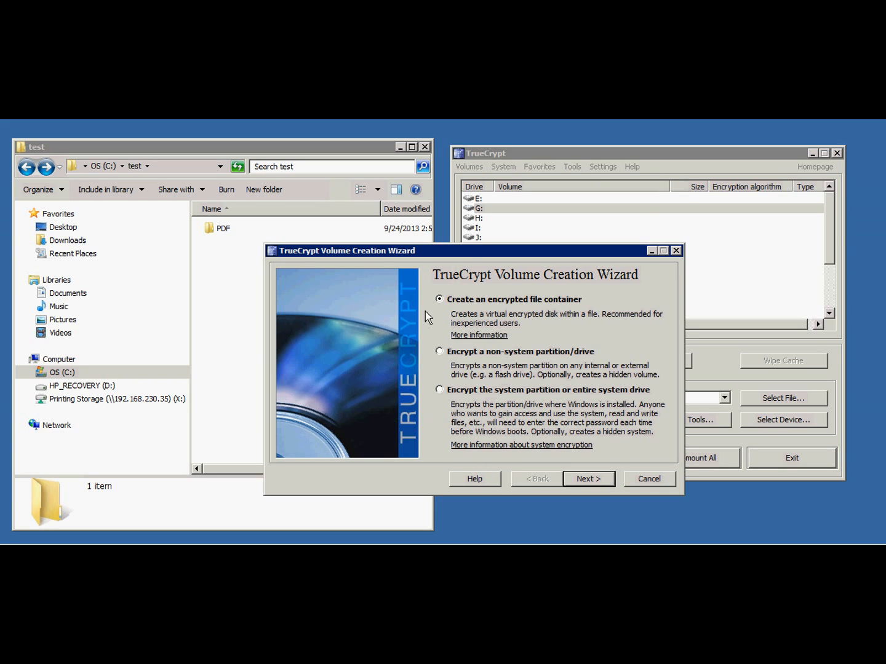
{"action": "left_click_drag", "start_coordinate": [467, 254], "coordinate": [438, 235]}
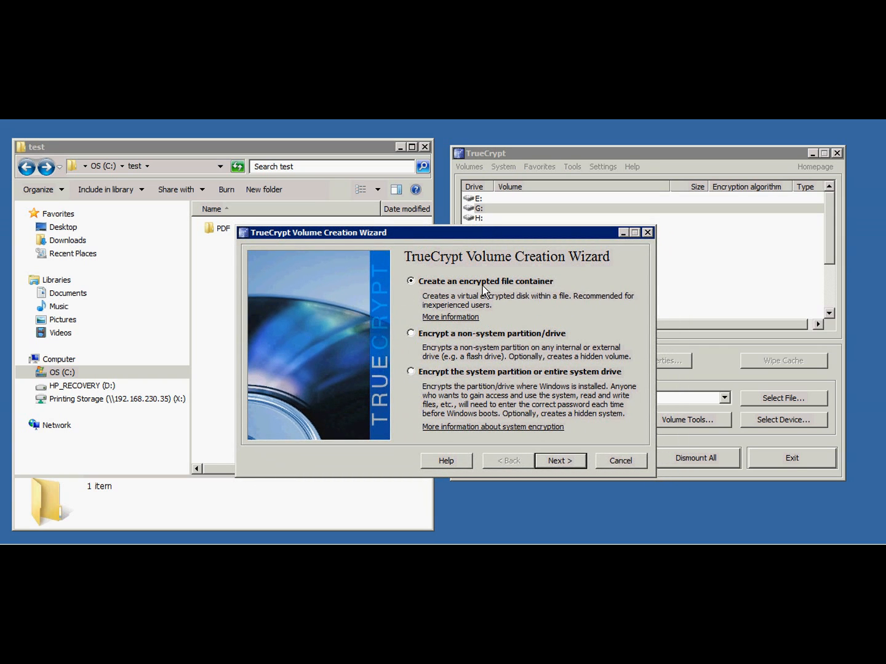
{"action": "left_click", "coordinate": [560, 462]}
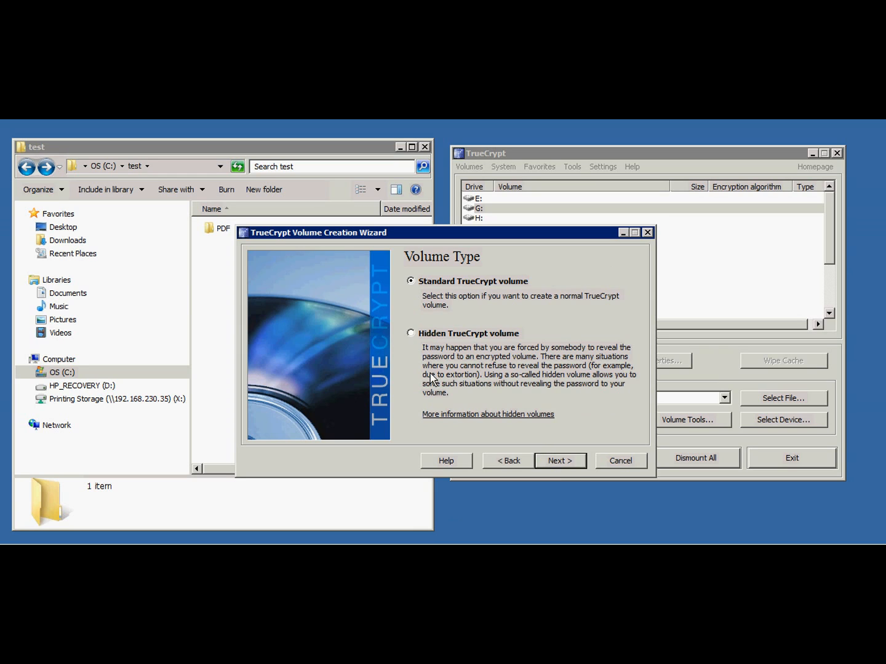
{"action": "left_click", "coordinate": [560, 461]}
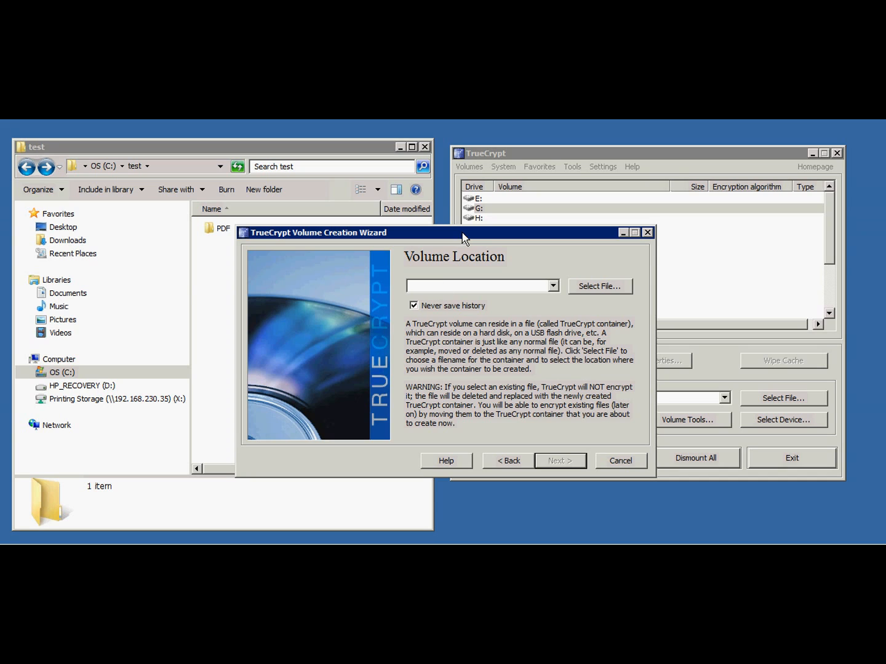
Browse to the test folder on drive C: as the location for the new volume file.
{"action": "left_click_drag", "start_coordinate": [464, 233], "coordinate": [484, 233]}
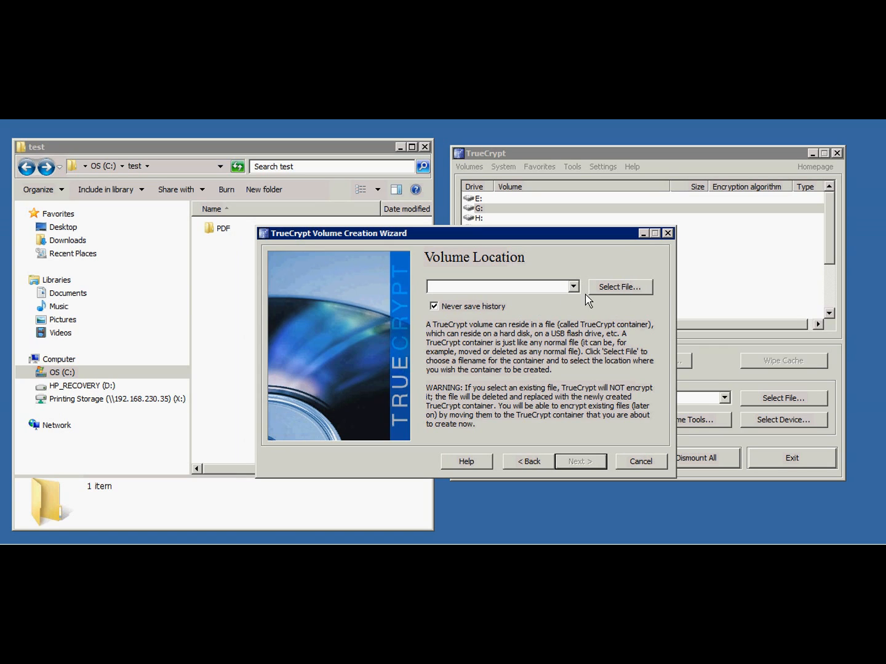
{"action": "left_click", "coordinate": [607, 289]}
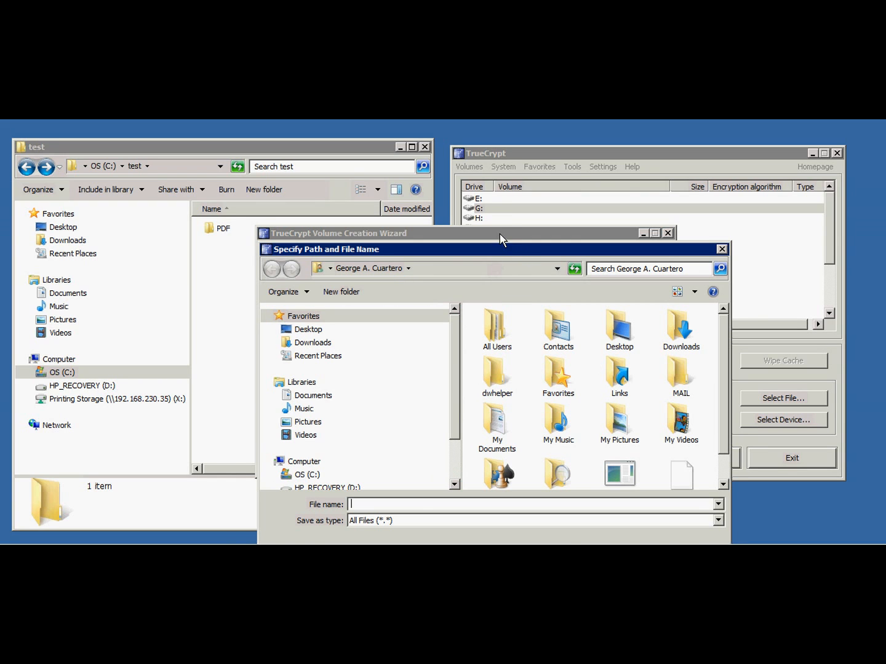
{"action": "left_click_drag", "start_coordinate": [510, 250], "coordinate": [483, 204]}
{"action": "scroll", "coordinate": [429, 383], "scroll_direction": "down", "scroll_amount": 1}
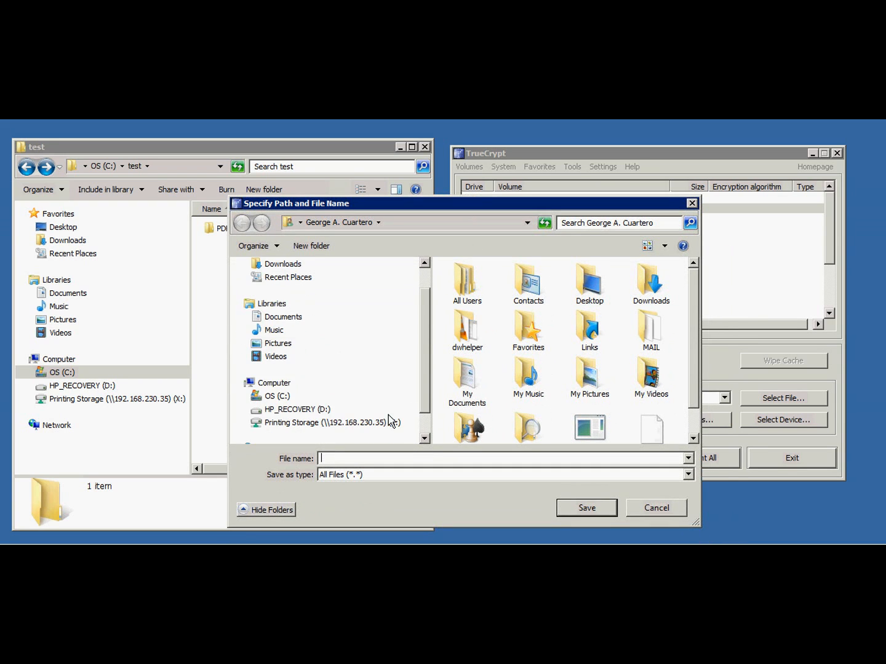
{"action": "left_click", "coordinate": [277, 396]}
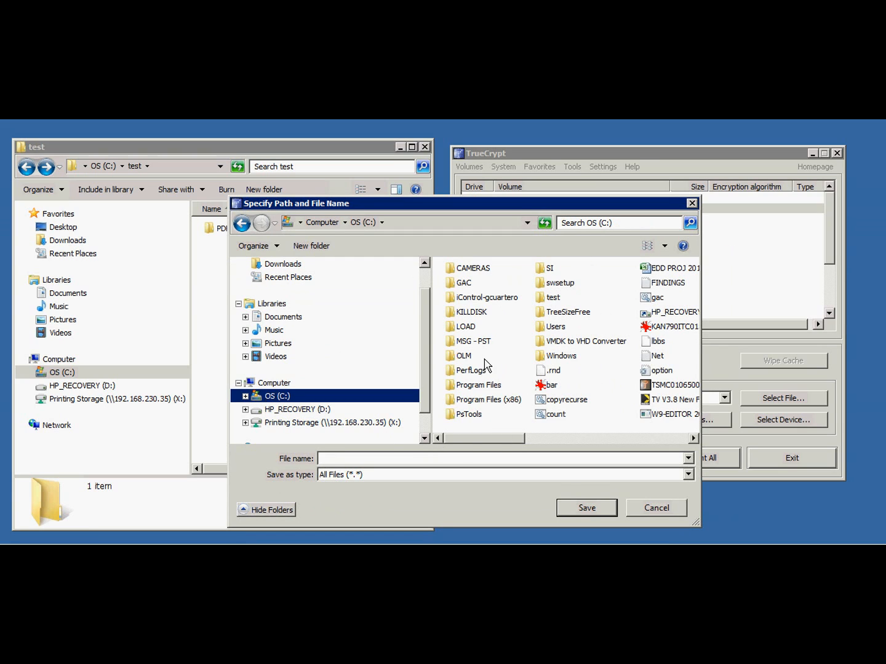
{"action": "double_click", "coordinate": [555, 299]}
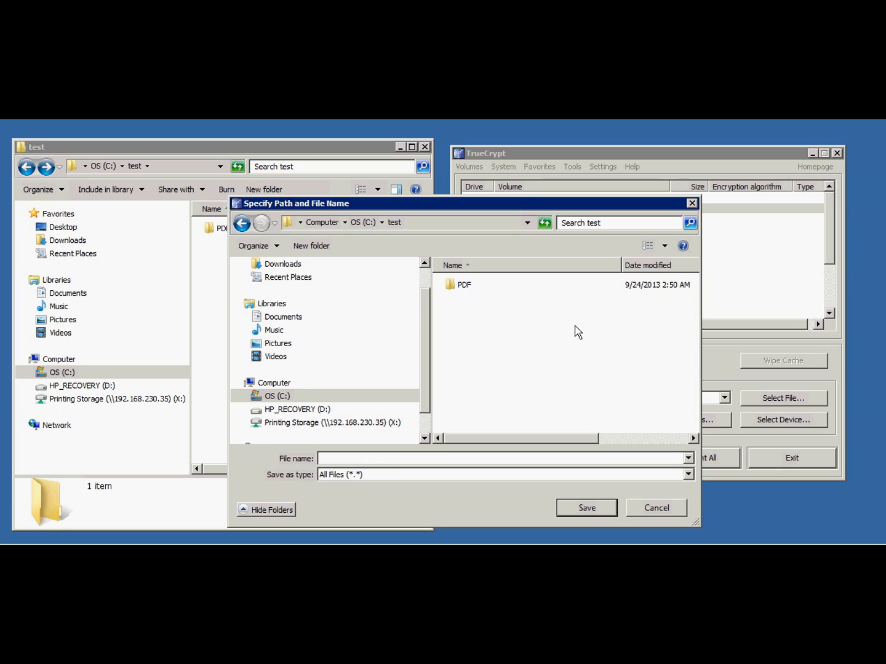
Enter ProjectName.Warp9 as the file name of the container.
{"action": "left_click", "coordinate": [370, 458]}
{"action": "type", "text": "Projact"}
{"action": "key", "text": "BackSpace"}
{"action": "key", "text": "BackSpace"}
{"action": "type", "text": "ctName.W9"}
{"action": "key", "text": "BackSpace"}
{"action": "type", "text": "arp9"}
Keep the file type at All Files (*.*), save the container path and accept the volume location.
{"action": "left_click", "coordinate": [393, 475]}
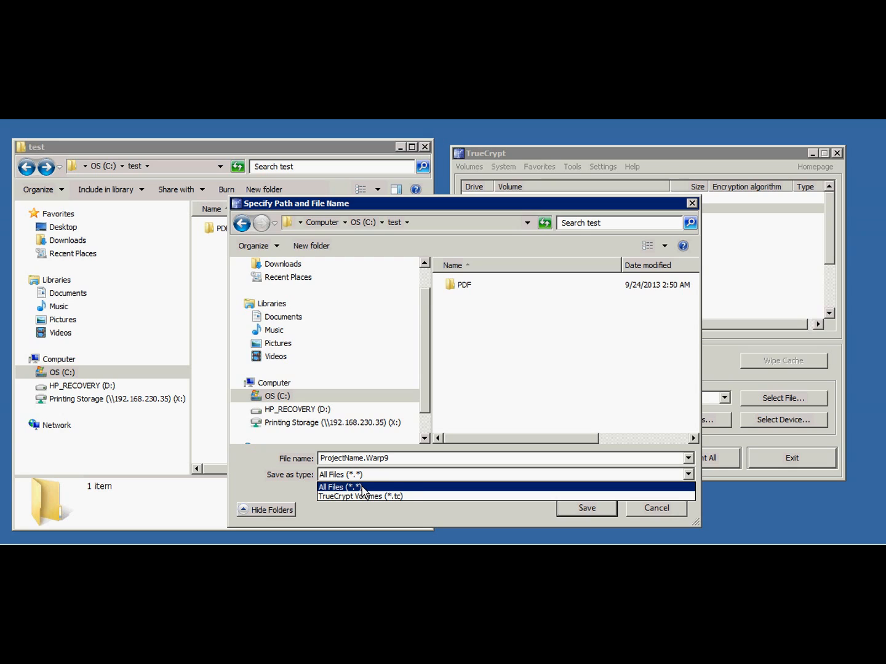
{"action": "left_click", "coordinate": [433, 484]}
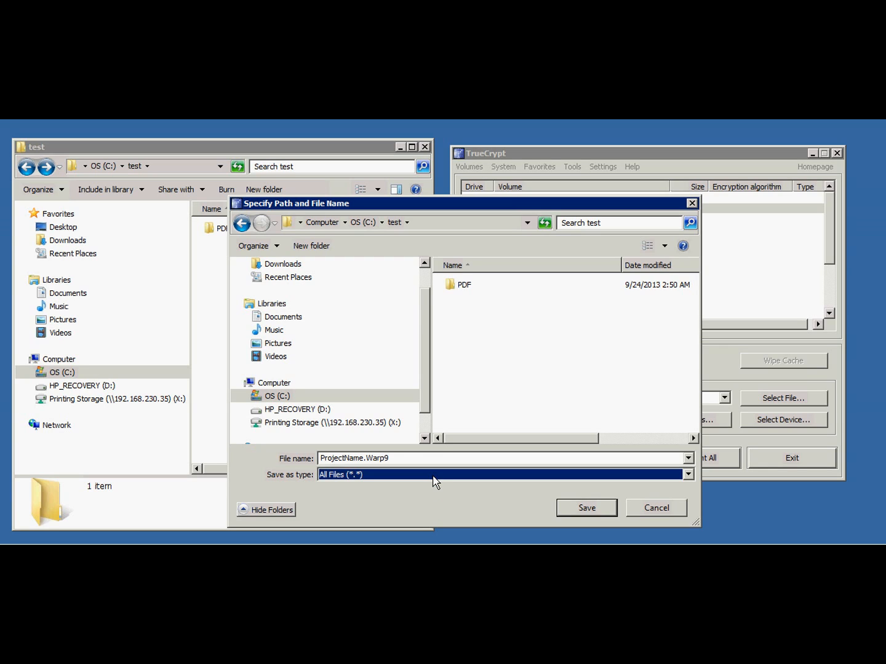
{"action": "left_click", "coordinate": [435, 475]}
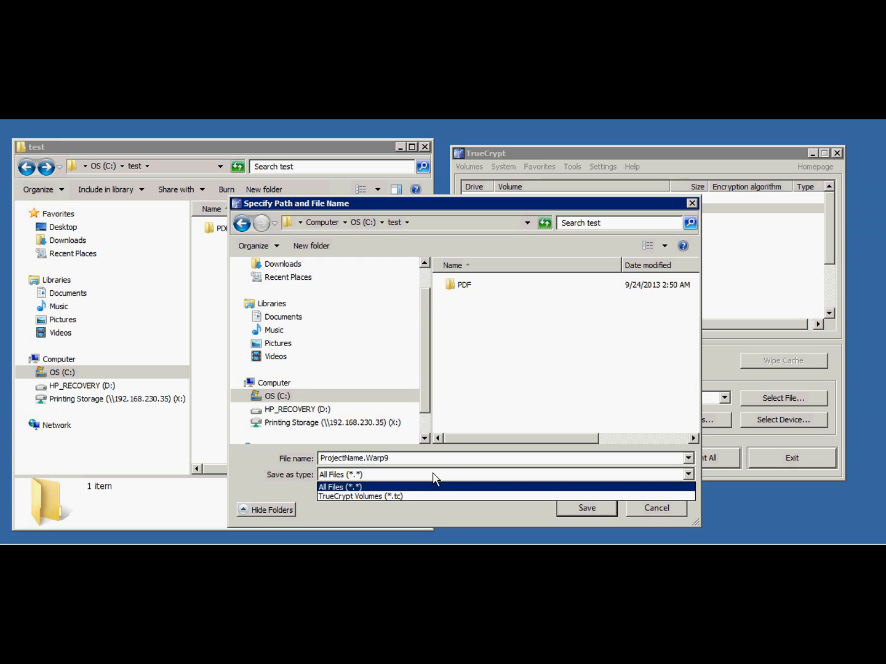
{"action": "left_click", "coordinate": [432, 474]}
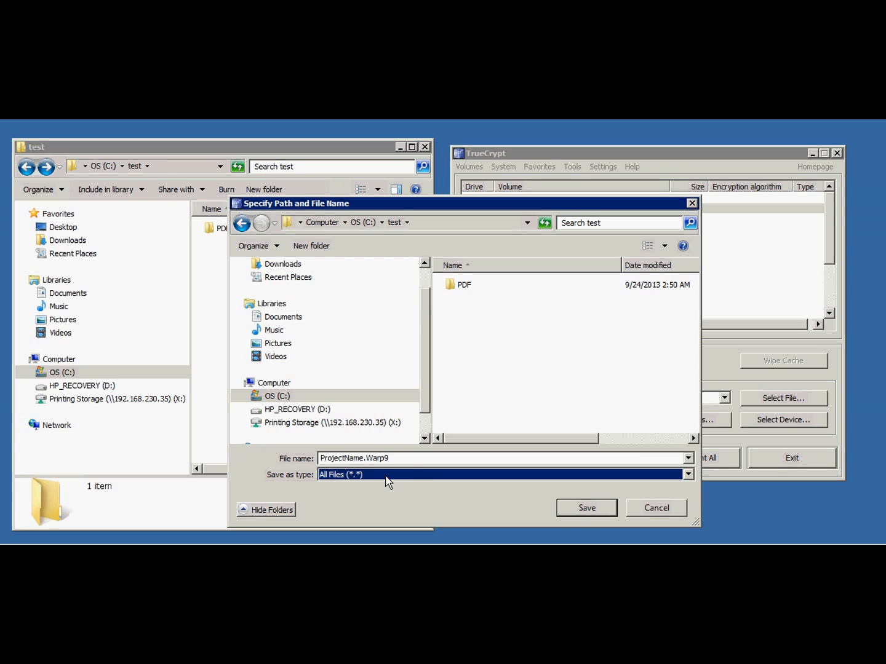
{"action": "left_click", "coordinate": [405, 459]}
{"action": "left_click_drag", "start_coordinate": [407, 460], "coordinate": [373, 460]}
{"action": "left_click", "coordinate": [466, 460]}
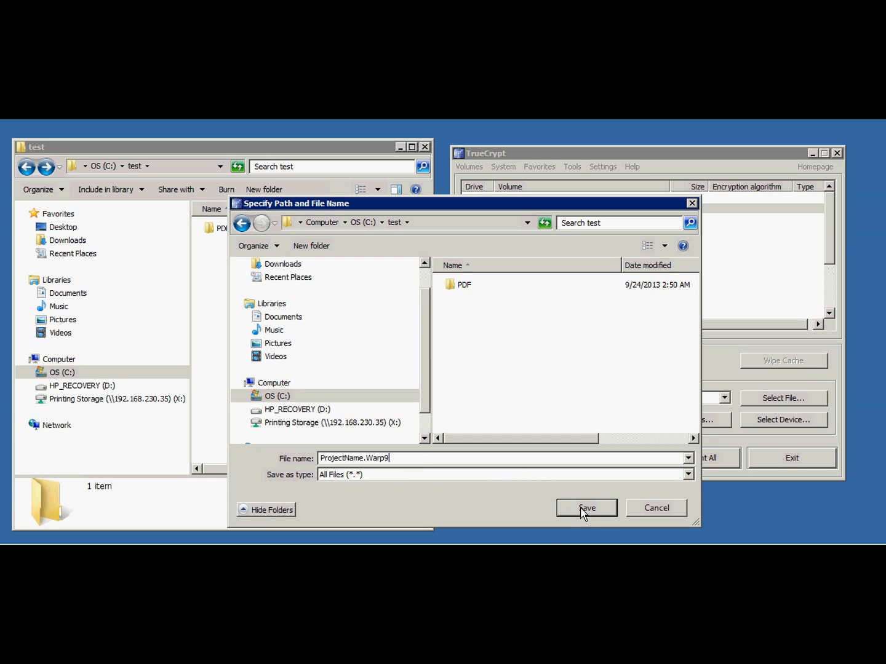
{"action": "left_click", "coordinate": [582, 509]}
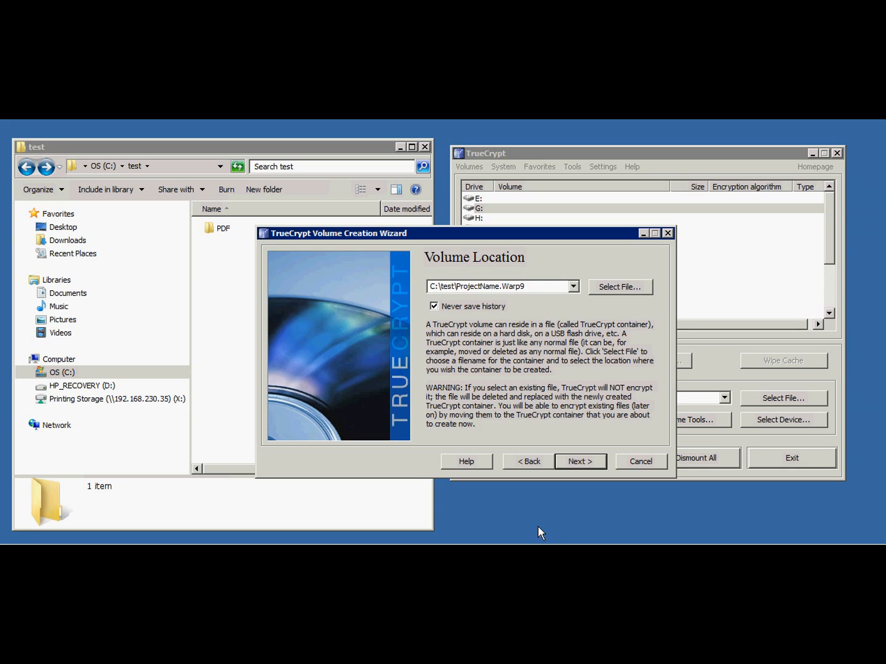
{"action": "left_click", "coordinate": [587, 463]}
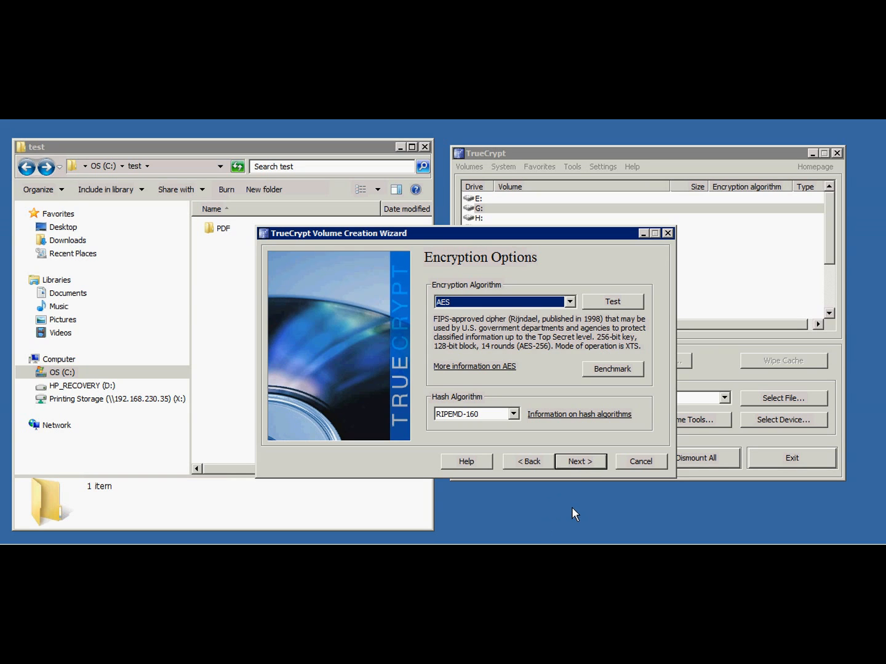
Review the available encryption algorithms, keep AES with the RIPEMD-160 hash, and continue to the volume size.
{"action": "left_click", "coordinate": [492, 303]}
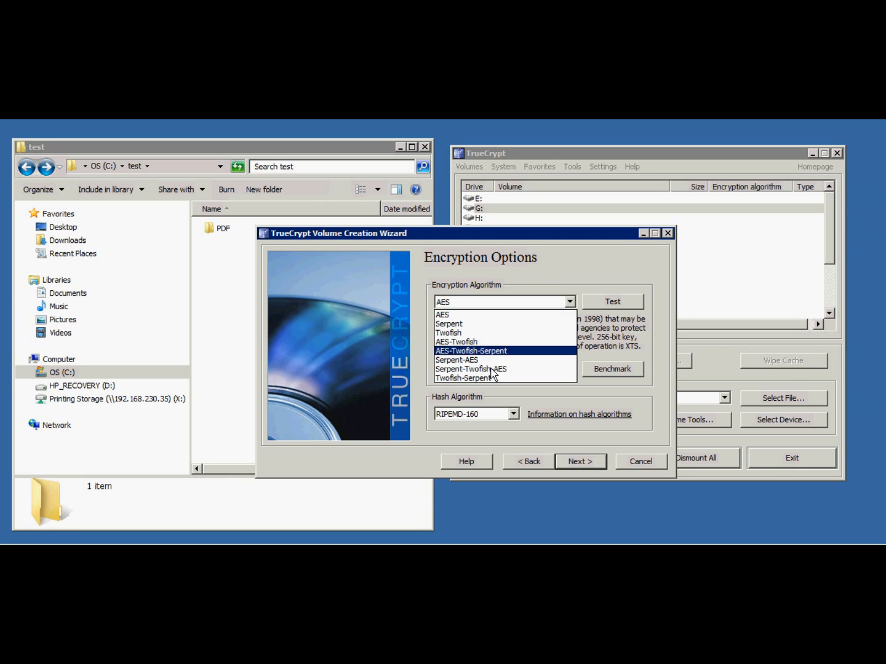
{"action": "left_click", "coordinate": [561, 268]}
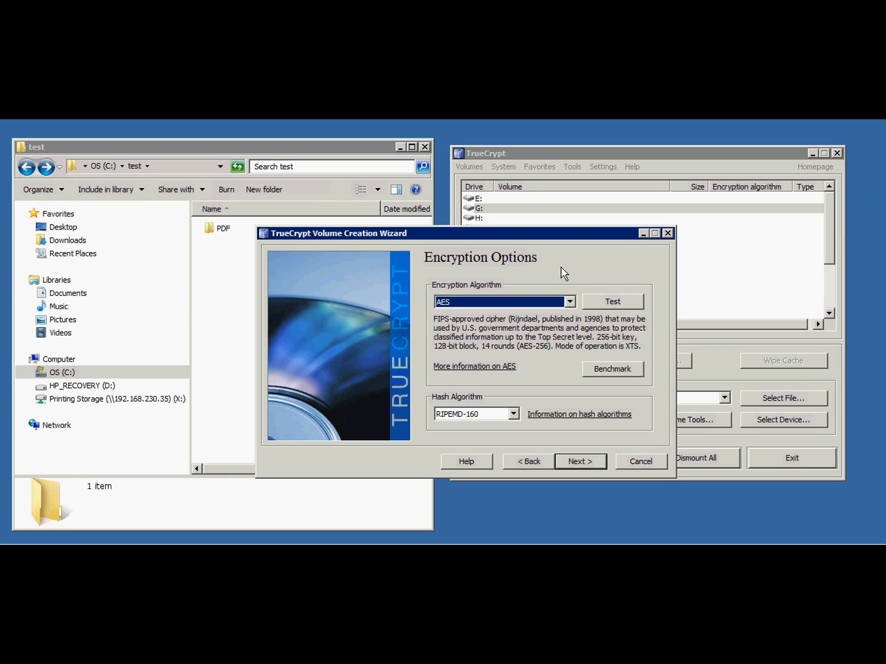
{"action": "left_click", "coordinate": [570, 301]}
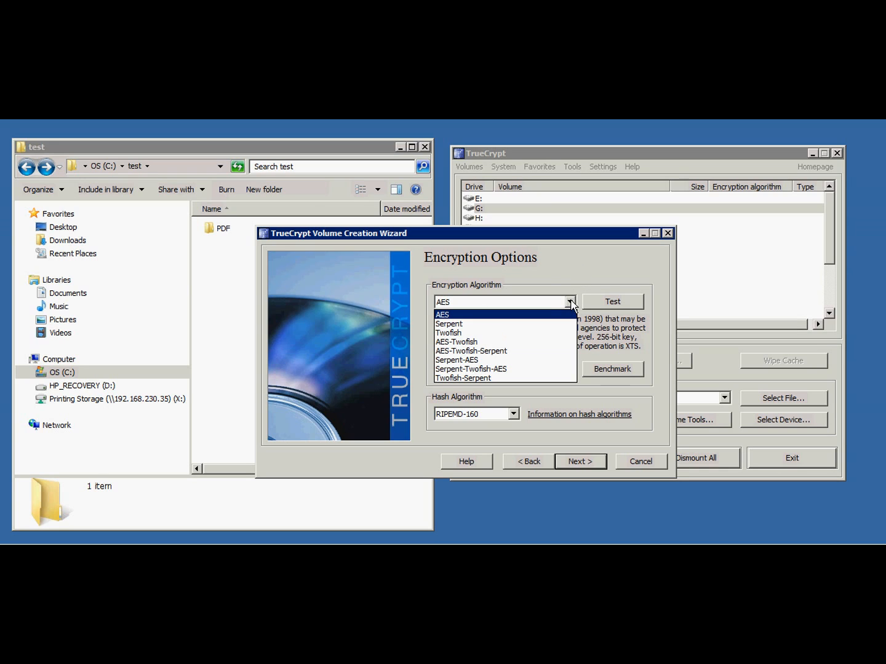
{"action": "left_click", "coordinate": [556, 264]}
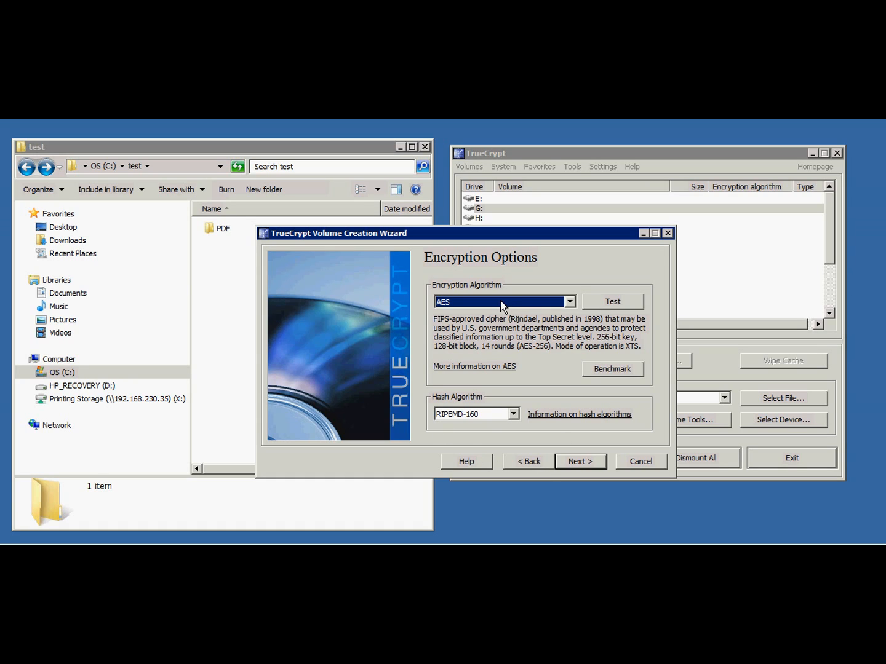
{"action": "left_click", "coordinate": [580, 461]}
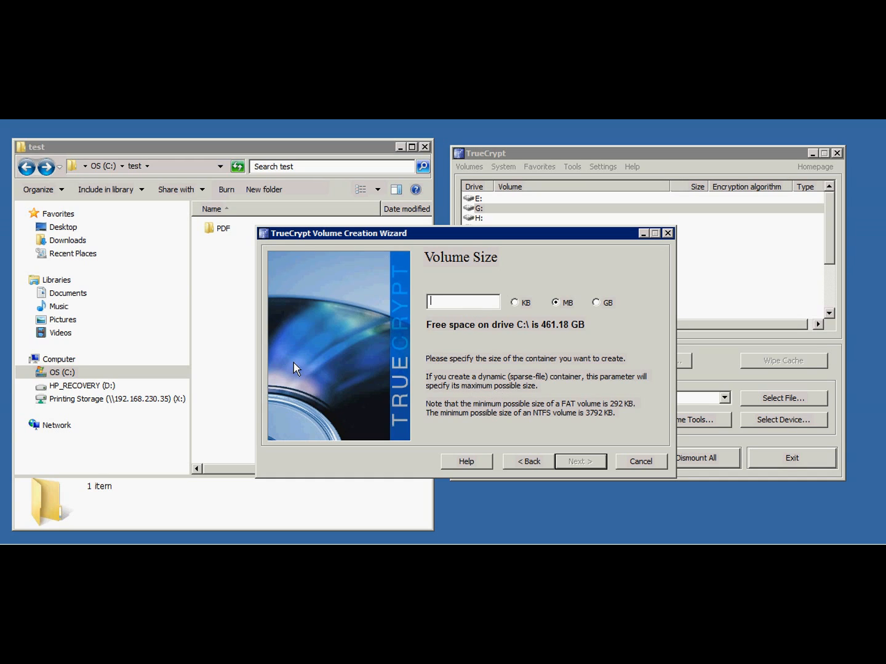
Check the size of the PDF folder in its properties and close them without changes.
{"action": "left_click", "coordinate": [219, 279]}
{"action": "right_click", "coordinate": [217, 231]}
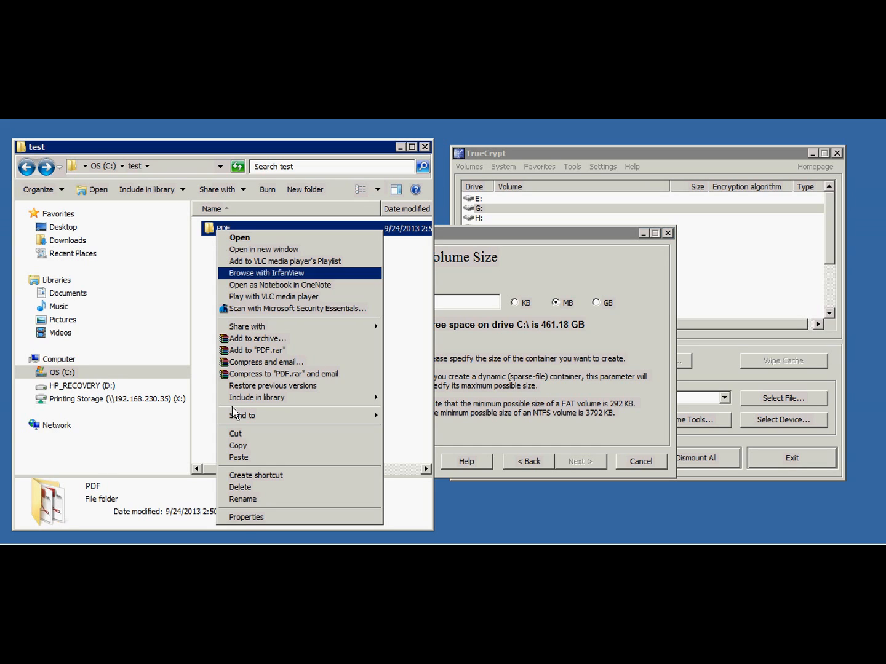
{"action": "left_click", "coordinate": [261, 519]}
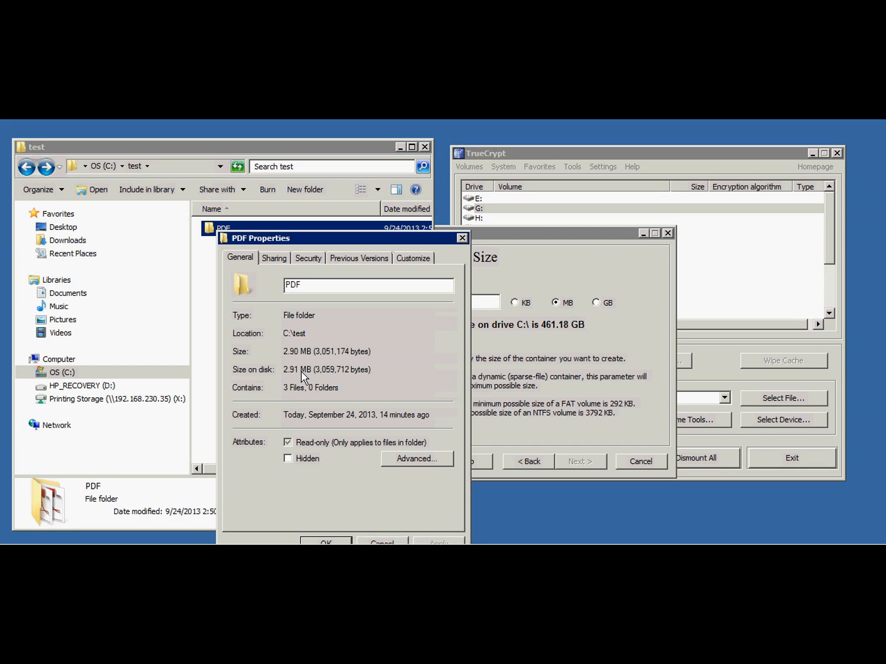
{"action": "left_click_drag", "start_coordinate": [340, 240], "coordinate": [279, 199]}
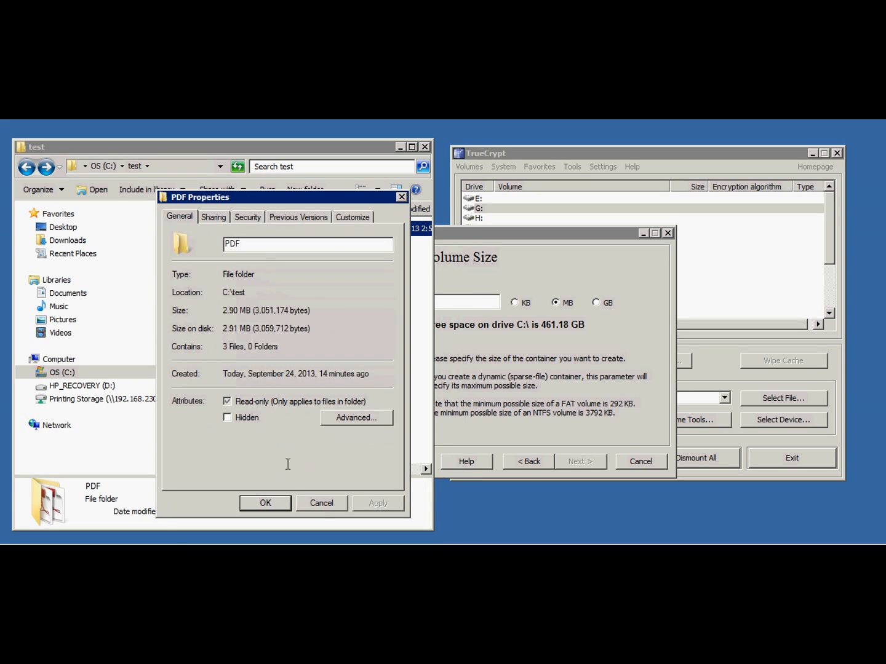
{"action": "left_click", "coordinate": [325, 506]}
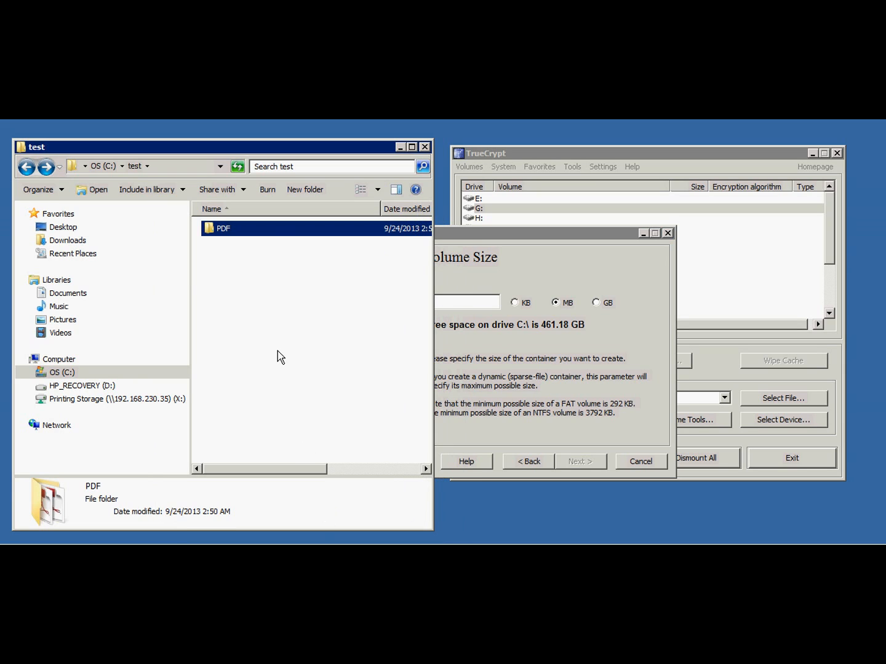
Set the container's volume size to 5 MB and continue to the volume password.
{"action": "left_click", "coordinate": [570, 255]}
{"action": "left_click", "coordinate": [596, 302]}
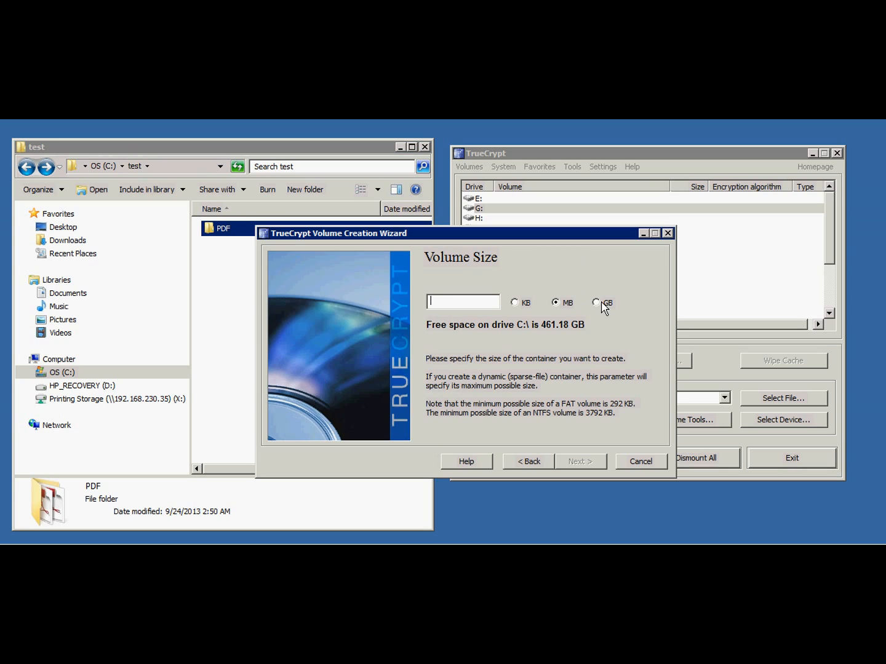
{"action": "left_click", "coordinate": [476, 304]}
{"action": "type", "text": "12"}
{"action": "key", "text": "BackSpace"}
{"action": "type", "text": "2"}
{"action": "left_click", "coordinate": [556, 303]}
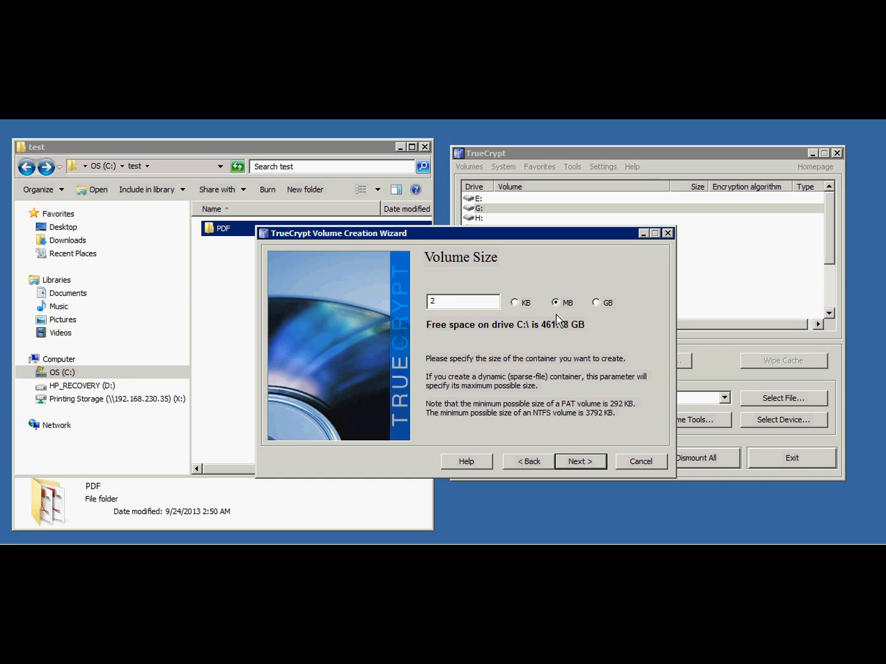
{"action": "double_click", "coordinate": [452, 300]}
{"action": "type", "text": "3"}
{"action": "double_click", "coordinate": [449, 301]}
{"action": "type", "text": "5"}
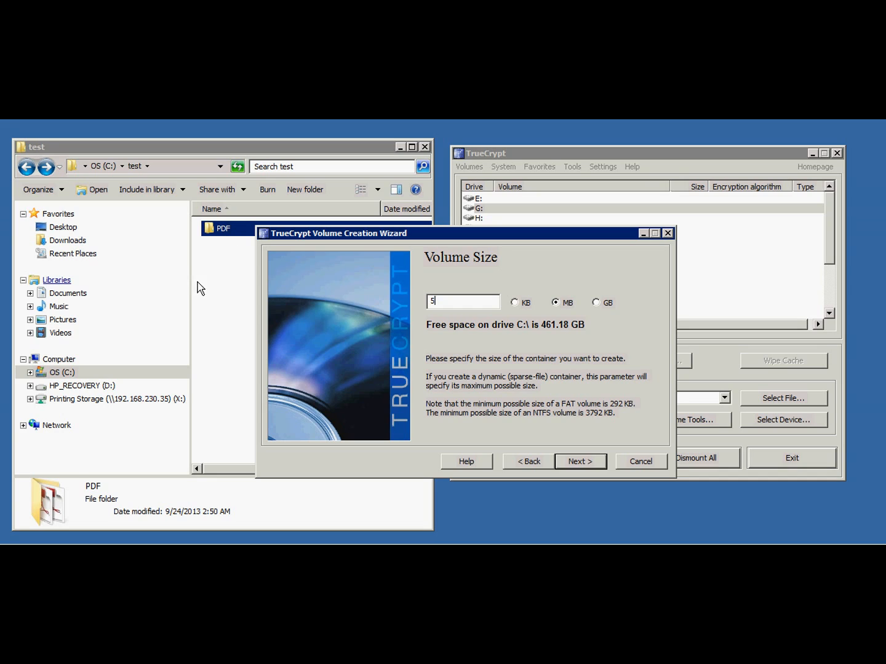
{"action": "left_click", "coordinate": [580, 461]}
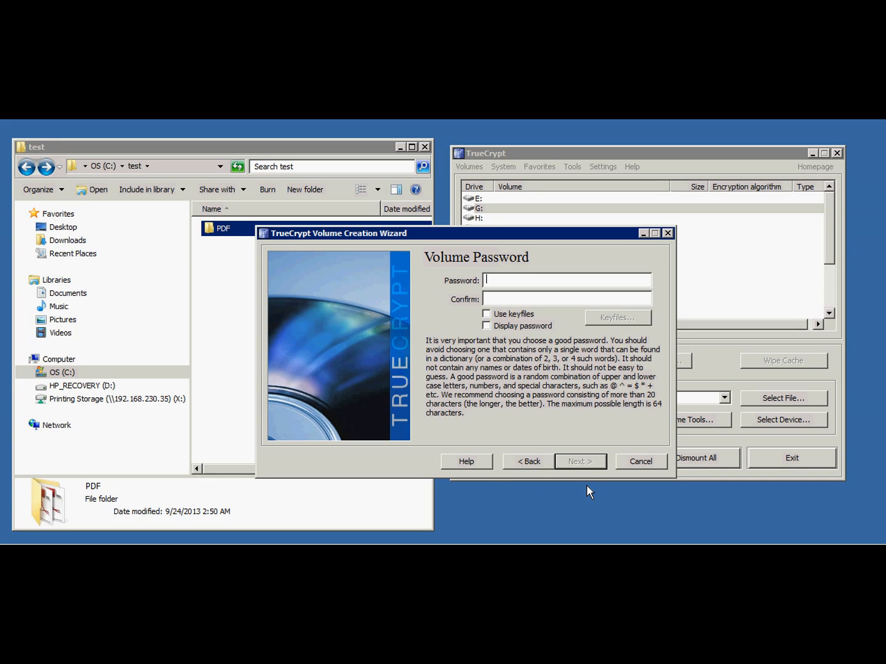
Display the password, enter and confirm the volume password, and accept using a short password.
{"action": "left_click", "coordinate": [488, 327]}
{"action": "type", "text": "1"}
{"action": "left_click", "coordinate": [518, 301]}
{"action": "type", "text": "123"}
{"action": "left_click", "coordinate": [527, 284]}
{"action": "key", "text": "Tab"}
{"action": "left_click", "coordinate": [584, 462]}
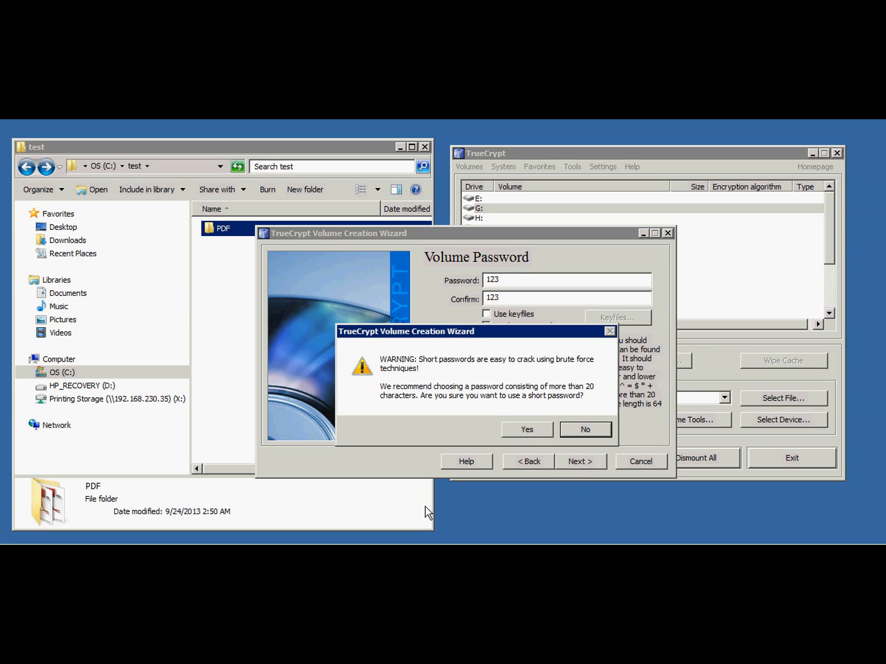
{"action": "left_click", "coordinate": [527, 429]}
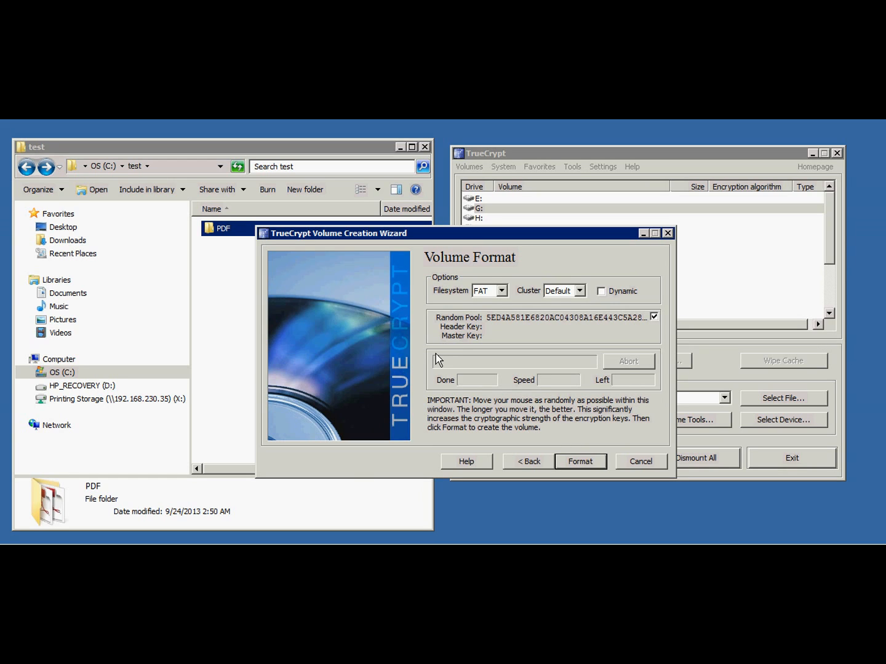
Review the filesystem choices for the volume and keep FAT.
{"action": "left_click", "coordinate": [502, 293]}
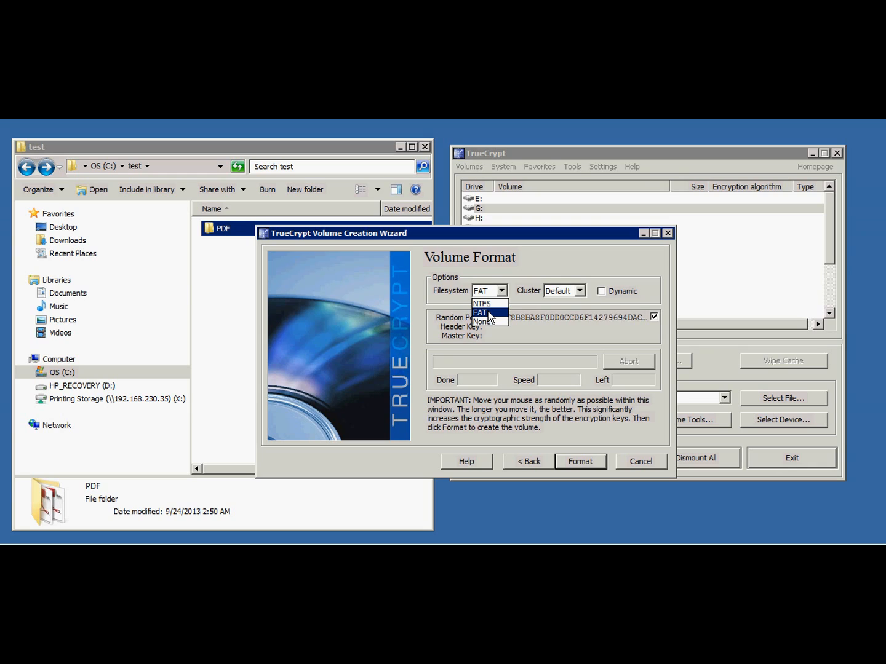
{"action": "left_click", "coordinate": [489, 313]}
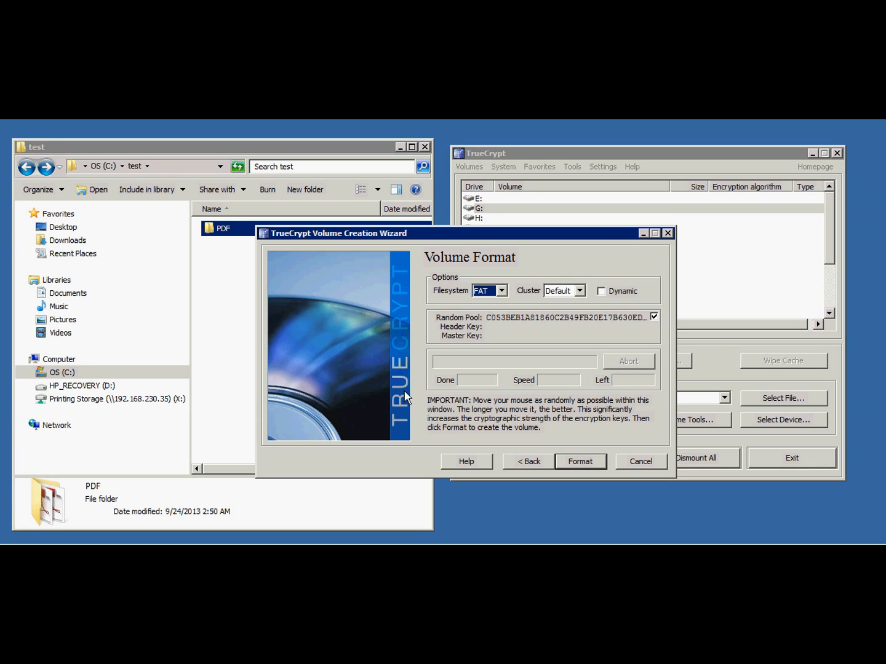
{"action": "left_click", "coordinate": [502, 291]}
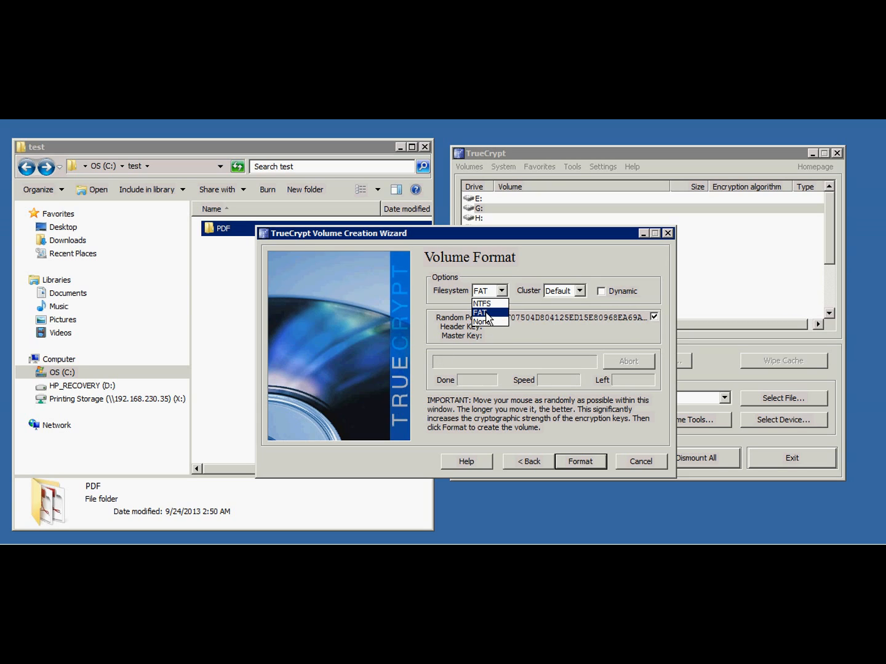
{"action": "left_click", "coordinate": [487, 313]}
{"action": "left_click", "coordinate": [502, 291]}
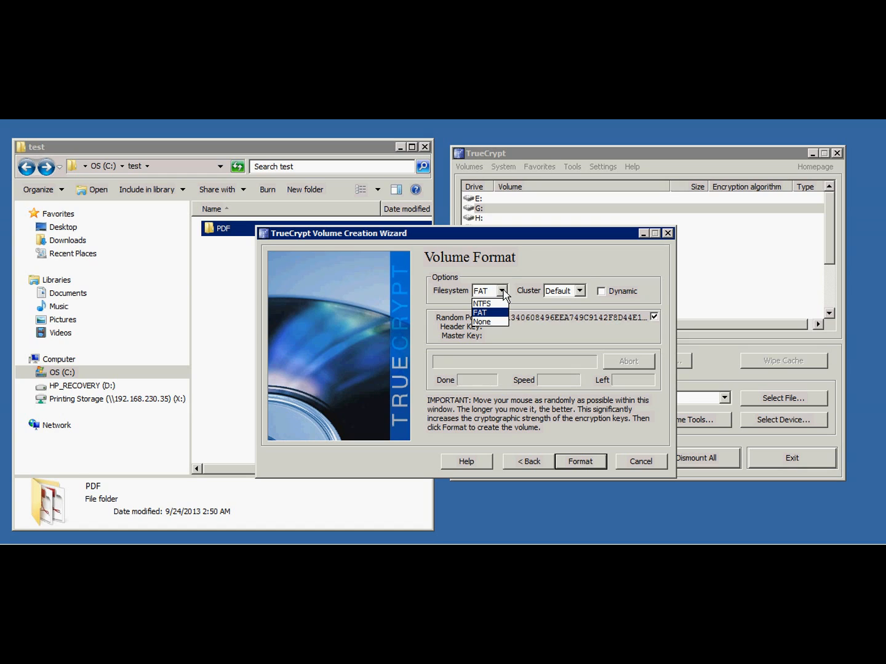
{"action": "left_click", "coordinate": [485, 313]}
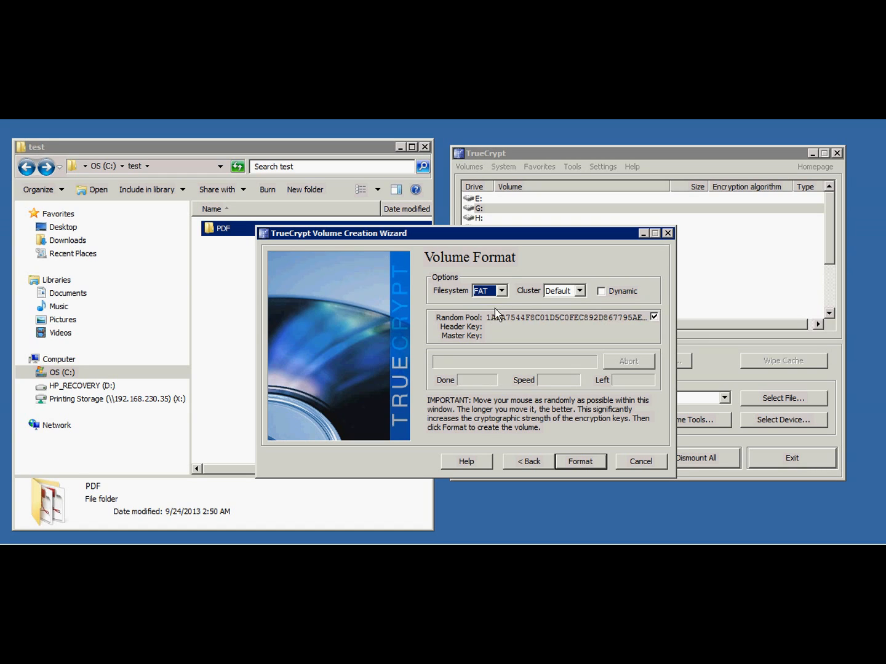
{"action": "left_click", "coordinate": [503, 292]}
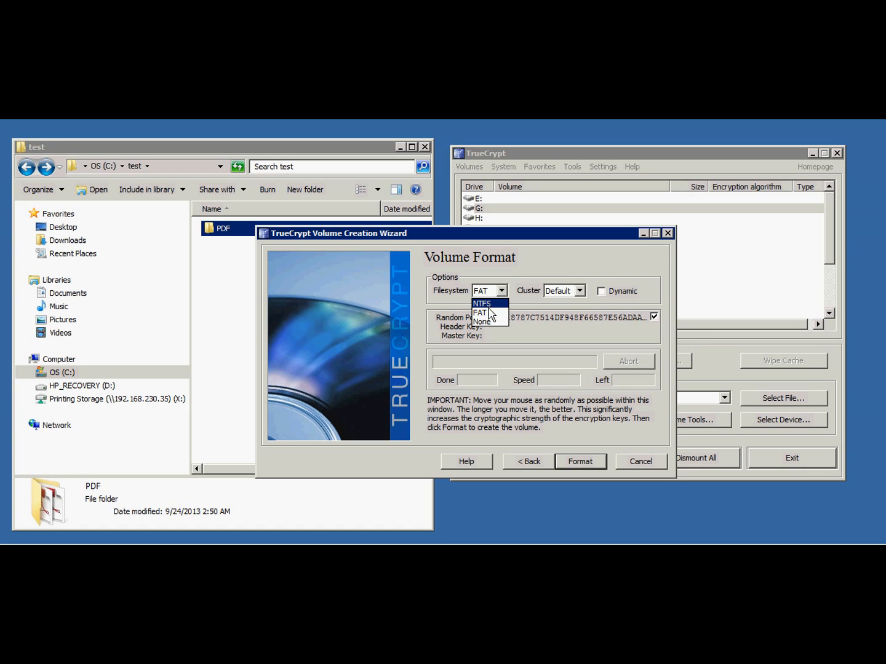
{"action": "left_click", "coordinate": [485, 313]}
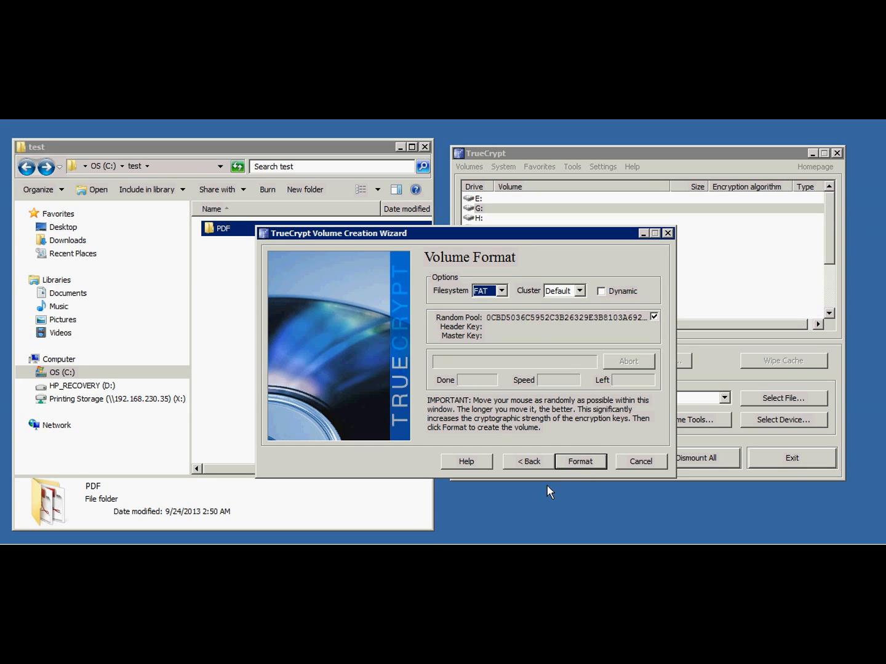
Format the volume to create the container and exit the volume creation wizard.
{"action": "left_click", "coordinate": [577, 465]}
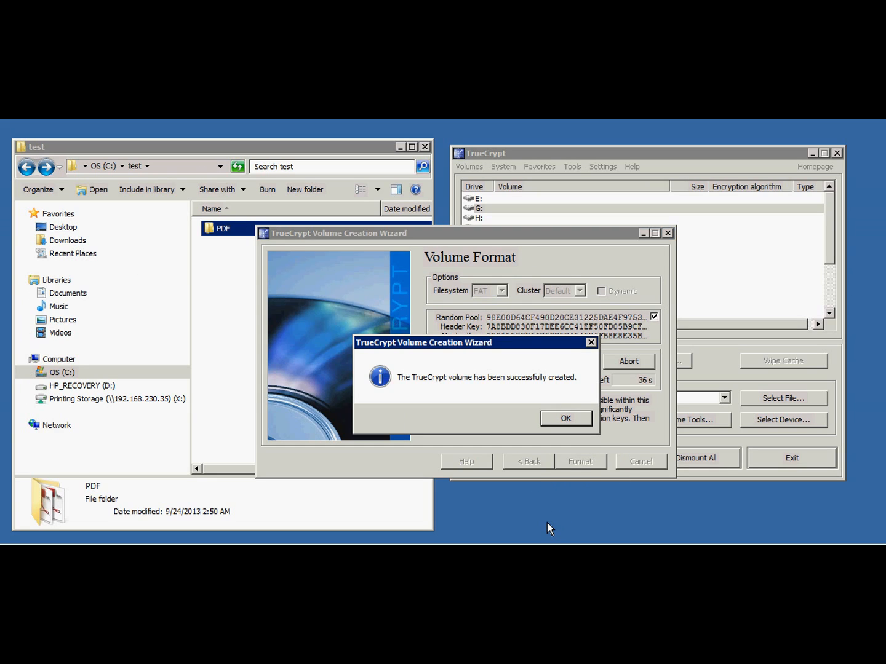
{"action": "left_click", "coordinate": [563, 419]}
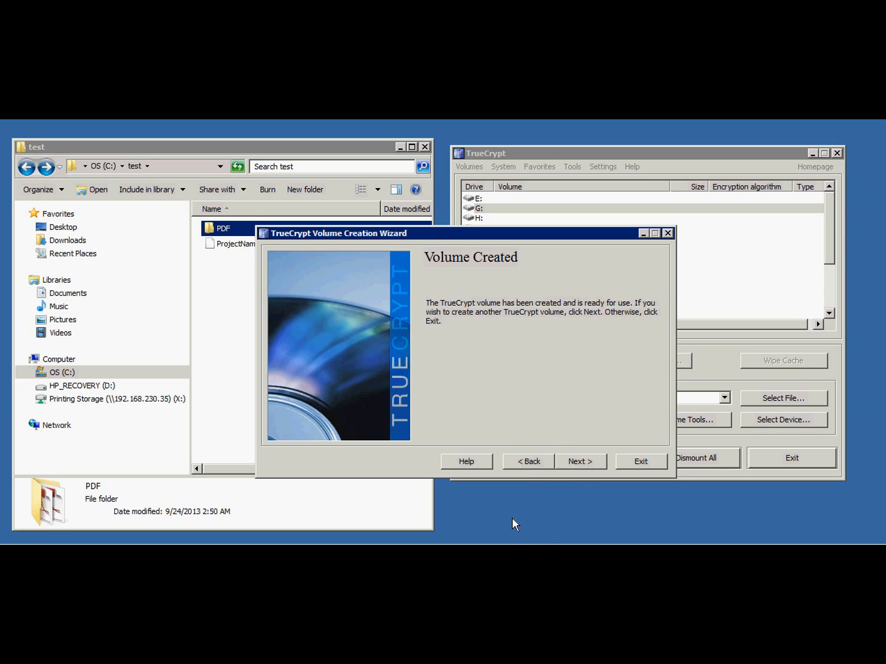
{"action": "left_click", "coordinate": [641, 462]}
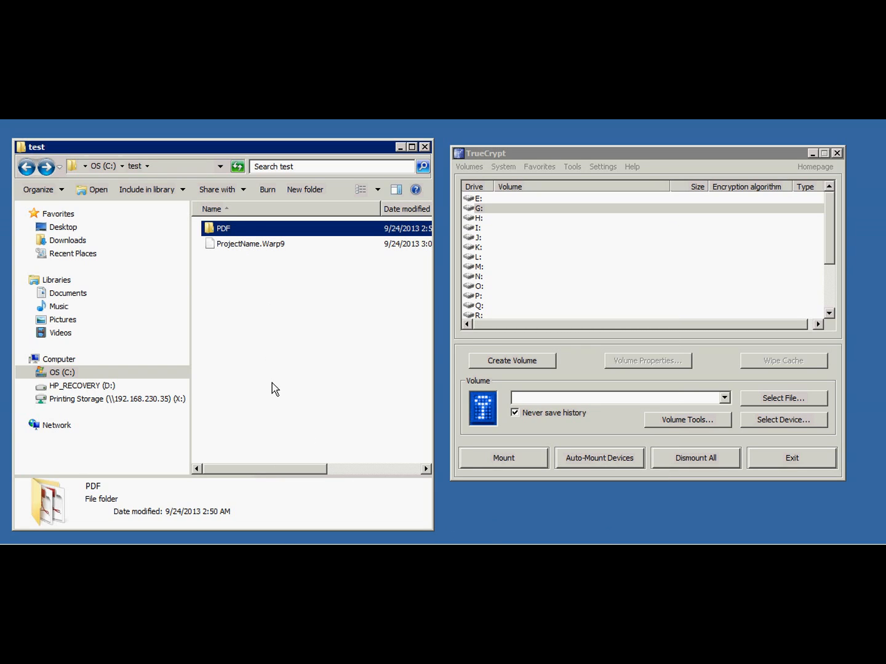
Check the details of the ProjectName.Warp9 file and the PDF folder in C:\test.
{"action": "left_click", "coordinate": [244, 246]}
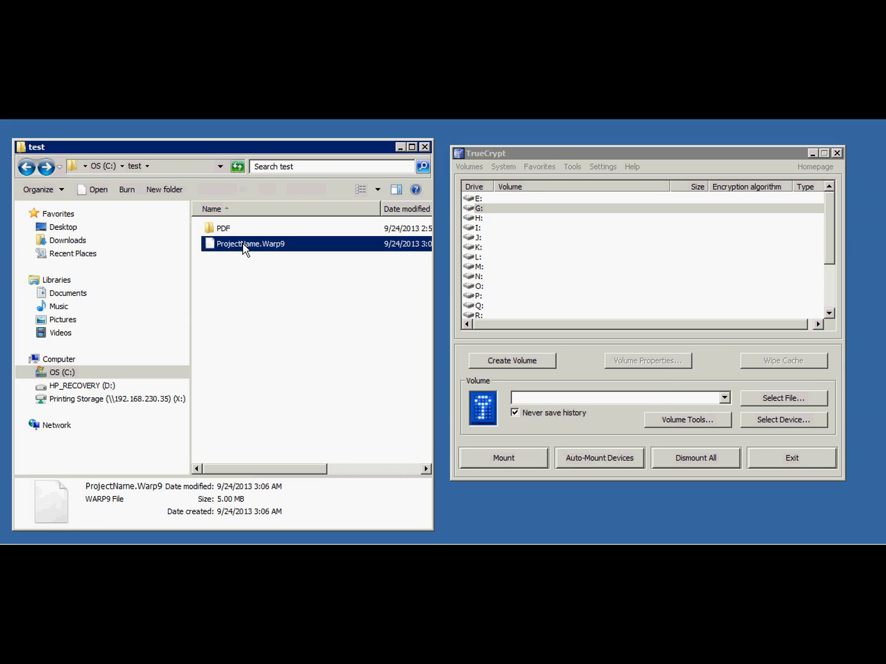
{"action": "left_click", "coordinate": [219, 226]}
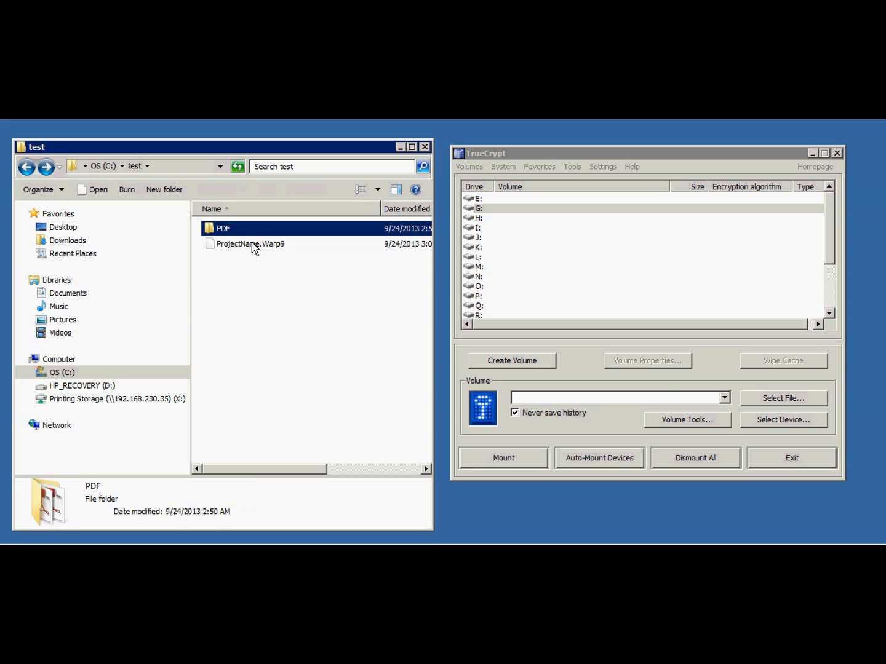
{"action": "left_click", "coordinate": [237, 284]}
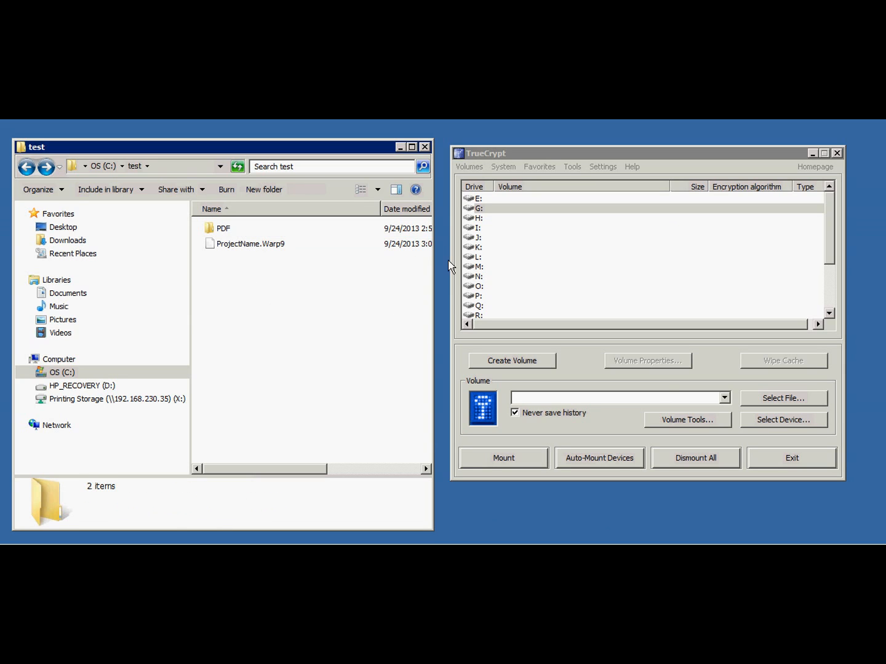
Mount C:\test\ProjectName.Warp9 as drive G:, with the password displayed while entering the volume password.
{"action": "left_click", "coordinate": [480, 209]}
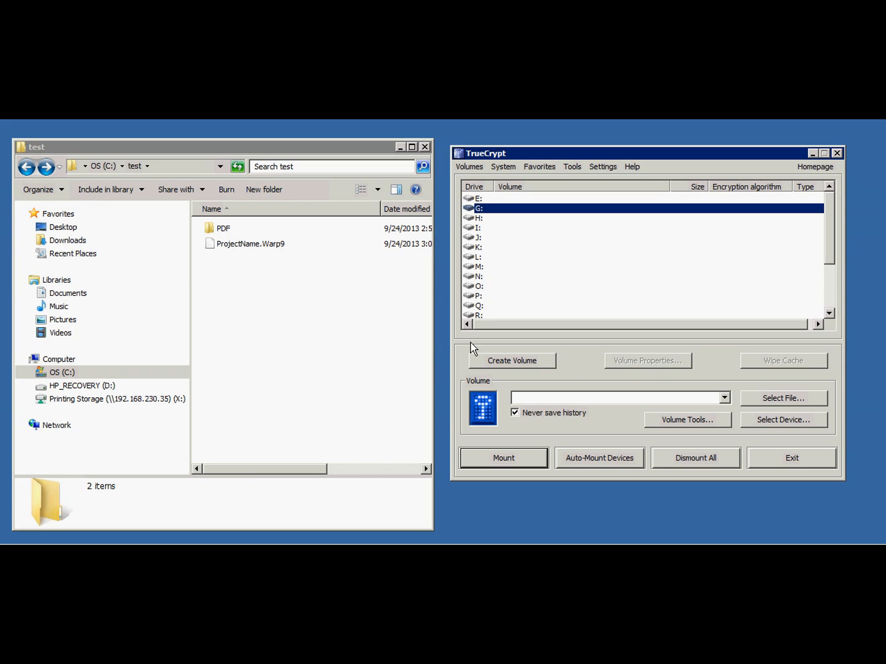
{"action": "left_click_drag", "start_coordinate": [228, 246], "coordinate": [595, 402]}
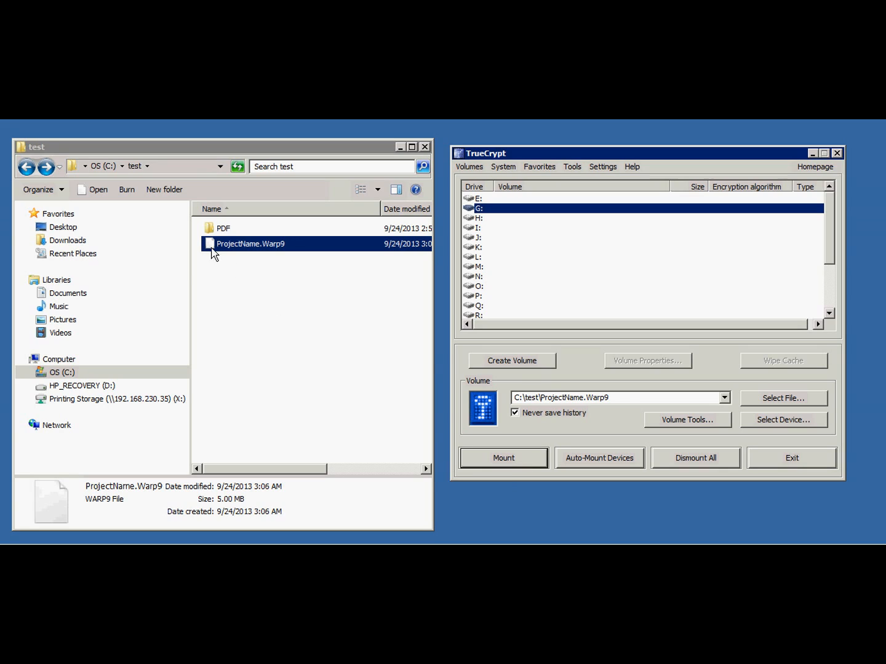
{"action": "left_click", "coordinate": [509, 460]}
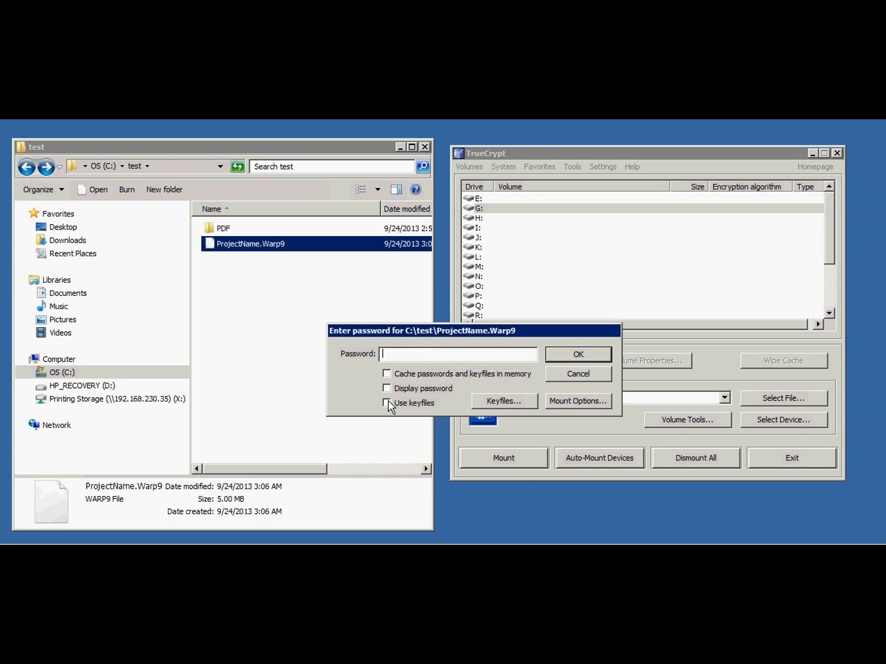
{"action": "left_click", "coordinate": [387, 389]}
{"action": "left_click", "coordinate": [401, 356]}
{"action": "type", "text": "123"}
{"action": "left_click", "coordinate": [584, 355]}
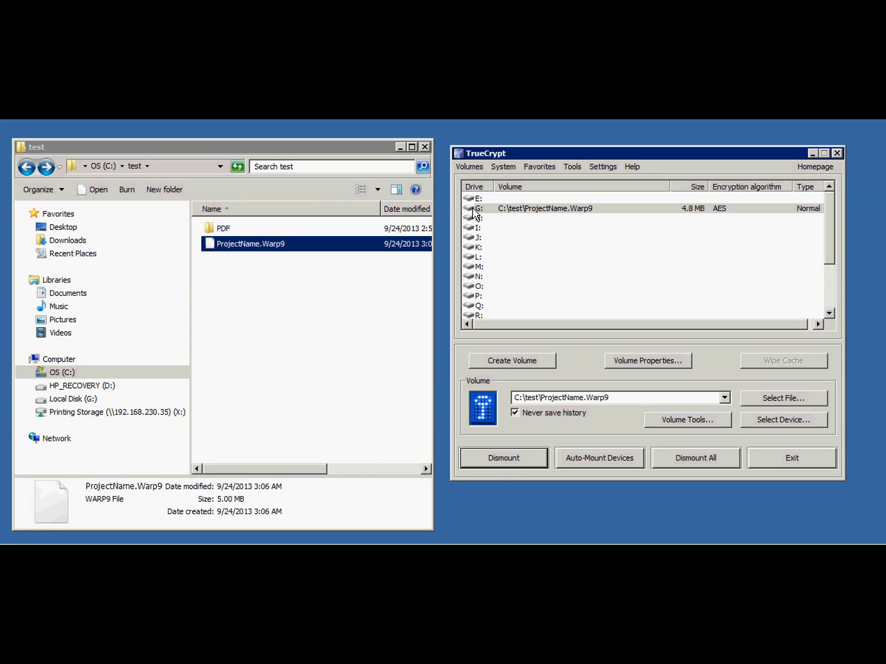
Open Local Disk (G:) in a separate window beside the test folder and check the drive's capacity under Computer.
{"action": "right_click", "coordinate": [63, 399]}
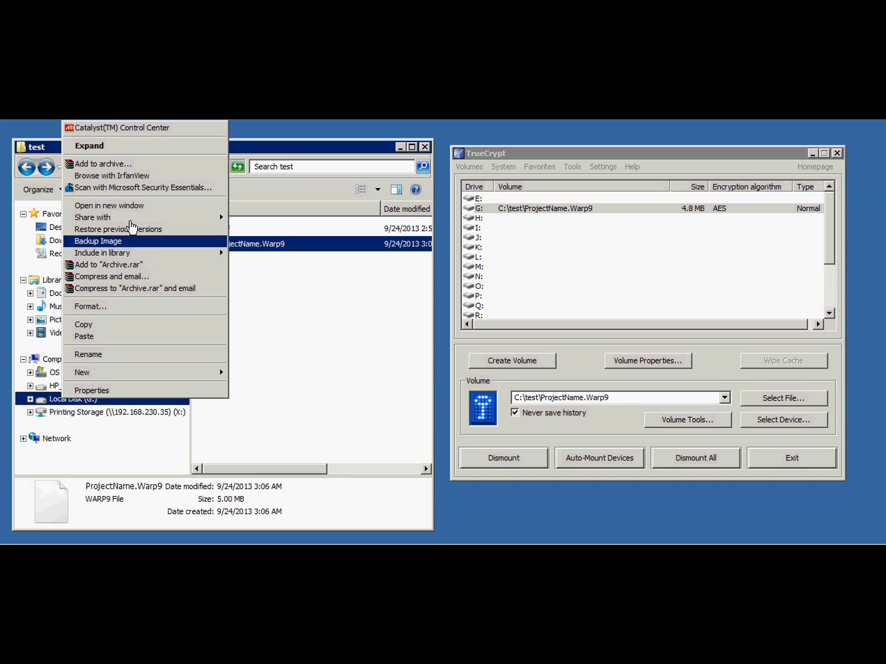
{"action": "left_click", "coordinate": [108, 205]}
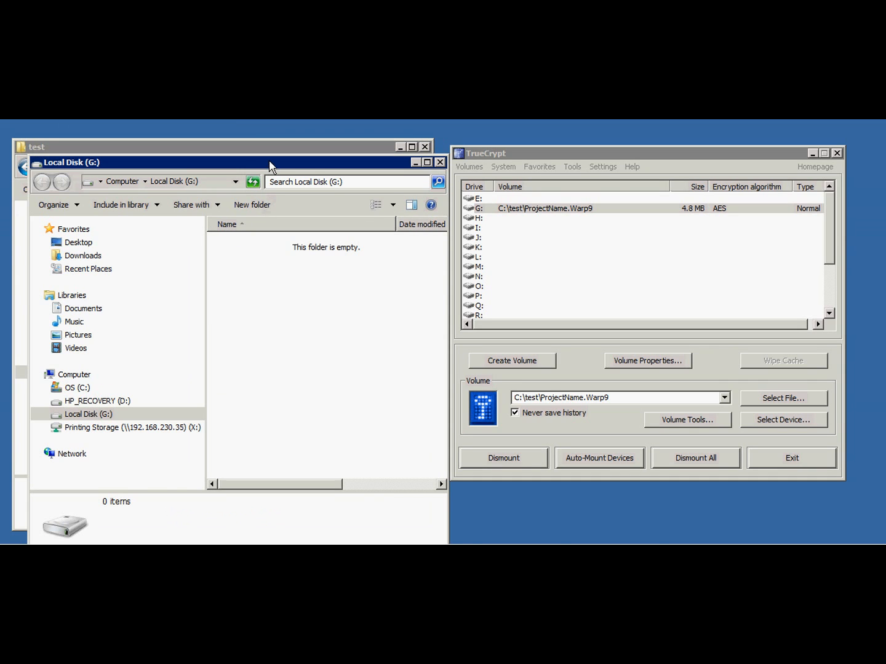
{"action": "left_click_drag", "start_coordinate": [271, 166], "coordinate": [533, 214]}
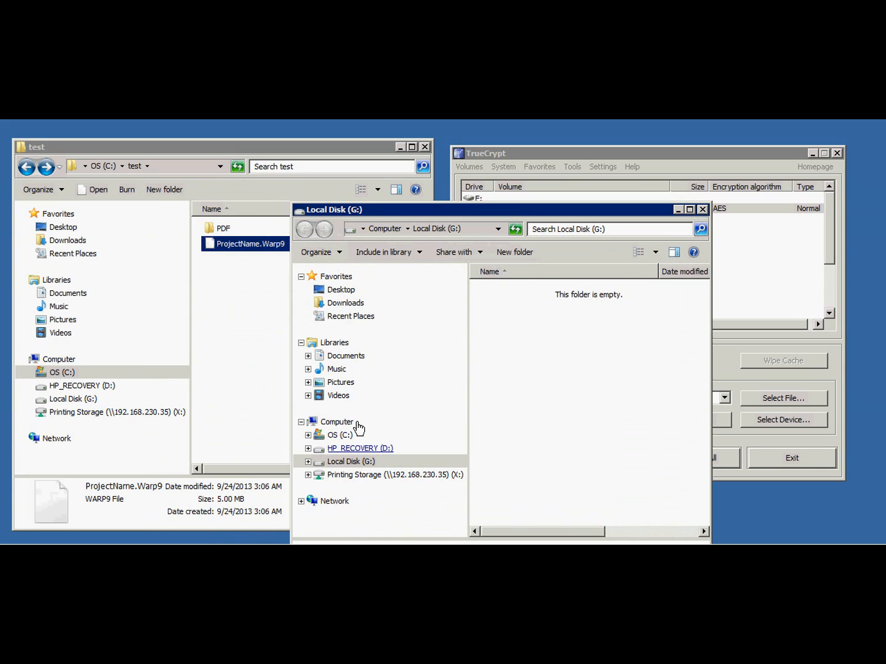
{"action": "left_click", "coordinate": [337, 423]}
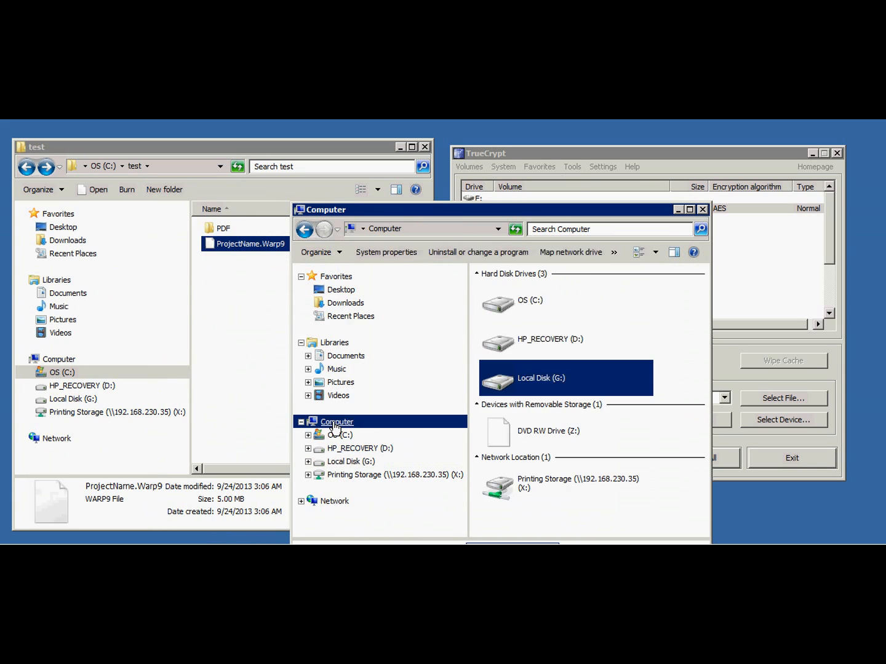
{"action": "double_click", "coordinate": [547, 382]}
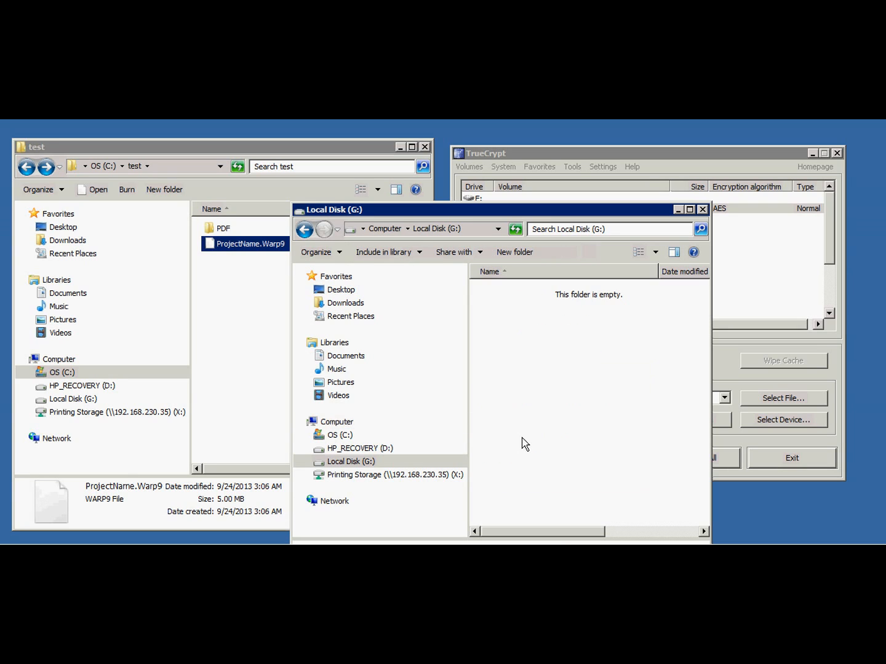
Copy the PDF folder from C:\test into Local Disk (G:) and close the drive's window.
{"action": "left_click", "coordinate": [219, 233]}
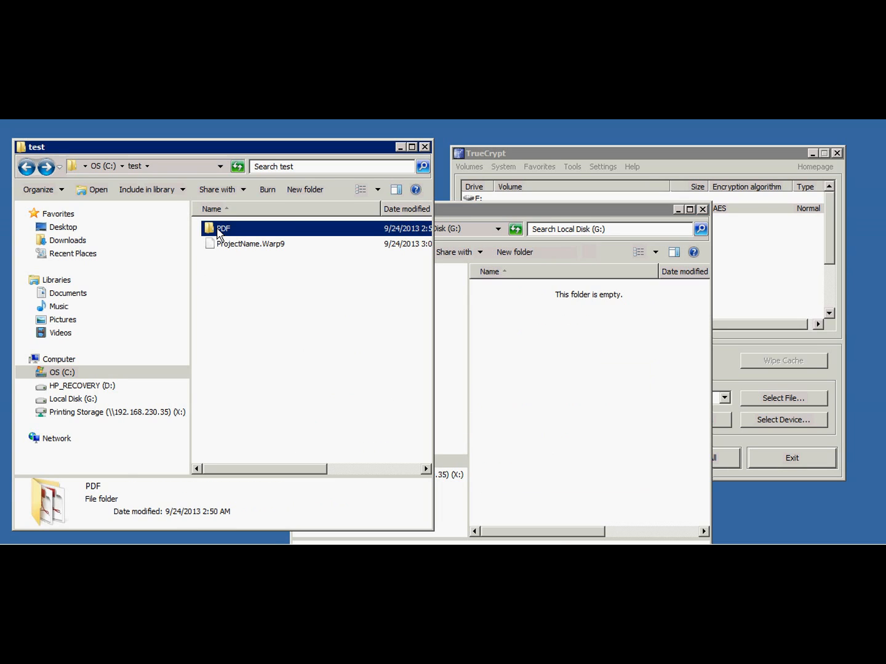
{"action": "right_click", "coordinate": [219, 232]}
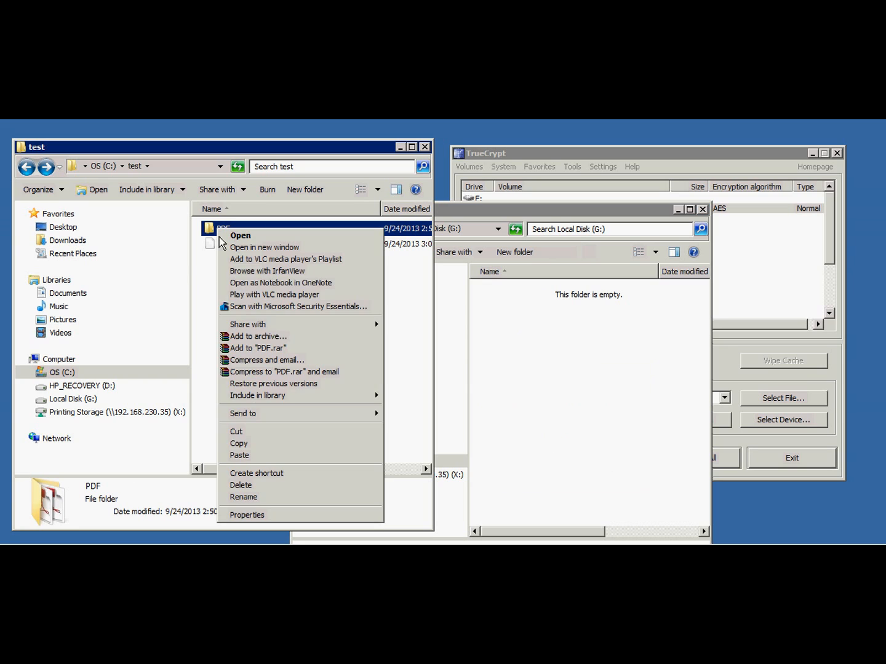
{"action": "left_click", "coordinate": [243, 444]}
{"action": "right_click", "coordinate": [511, 343]}
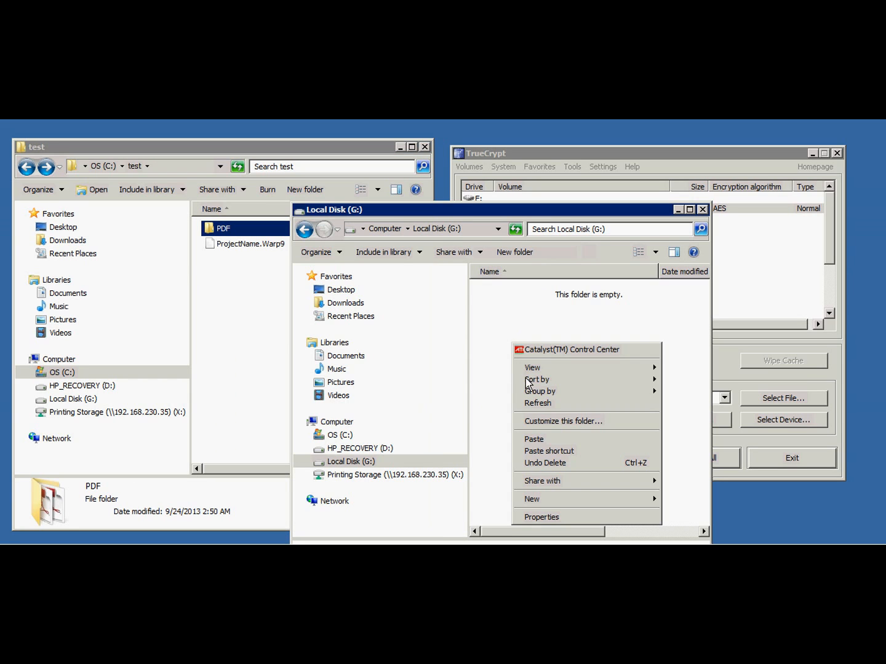
{"action": "left_click", "coordinate": [530, 439]}
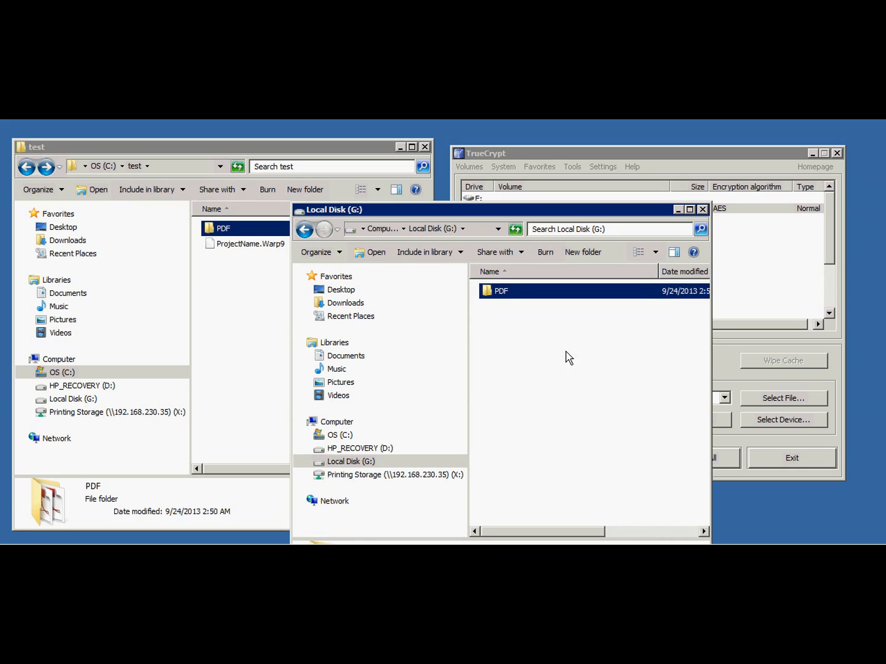
{"action": "left_click", "coordinate": [703, 210]}
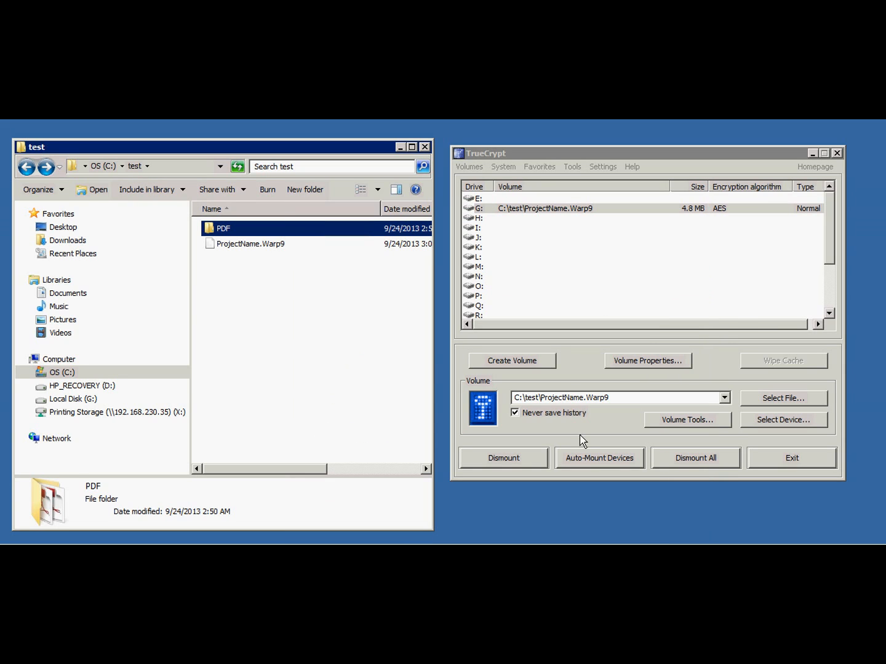
Dismount all volumes and select the ProjectName.Warp9 container in C:\test to check its details.
{"action": "left_click", "coordinate": [699, 461]}
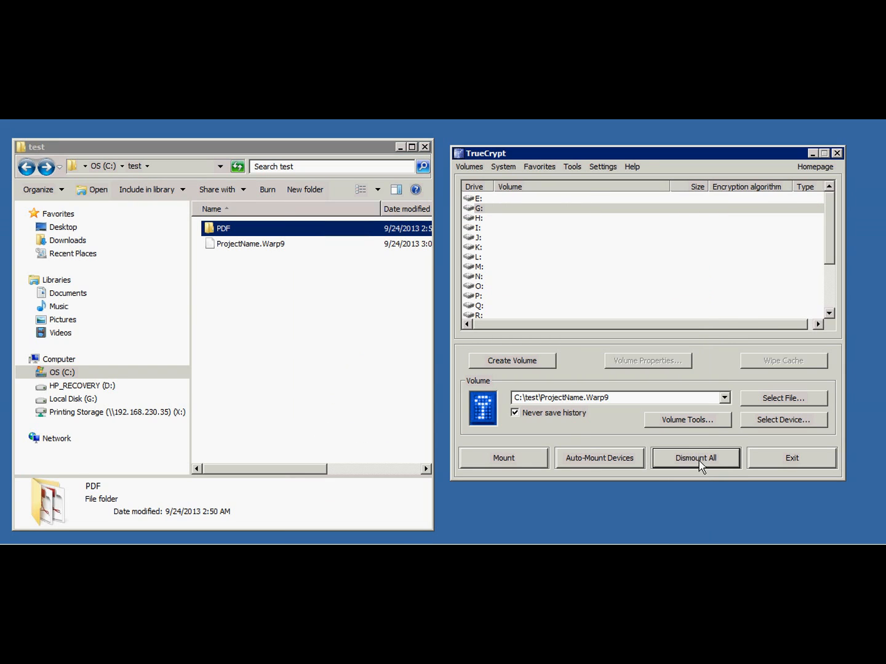
{"action": "left_click", "coordinate": [225, 268]}
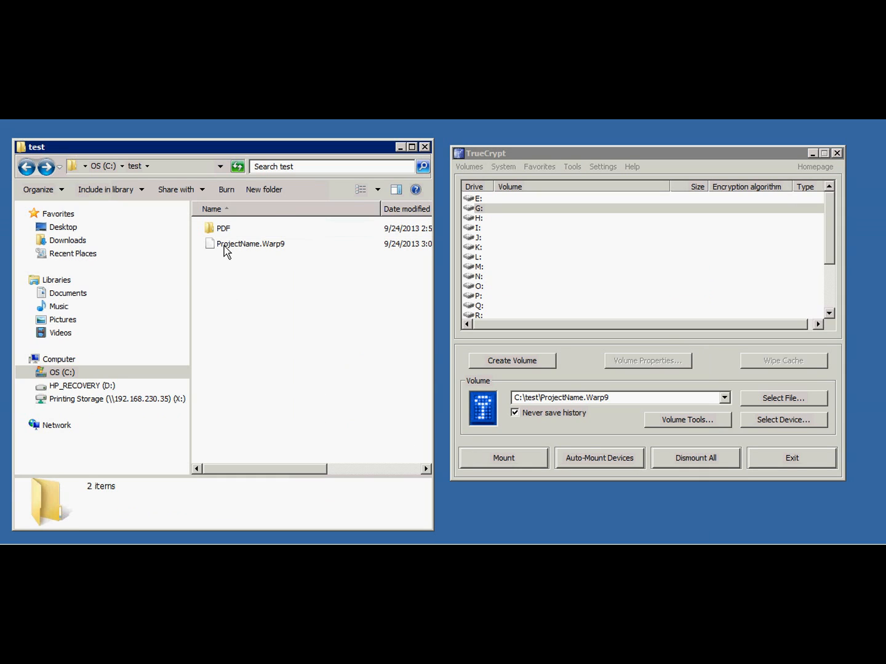
{"action": "left_click", "coordinate": [224, 246]}
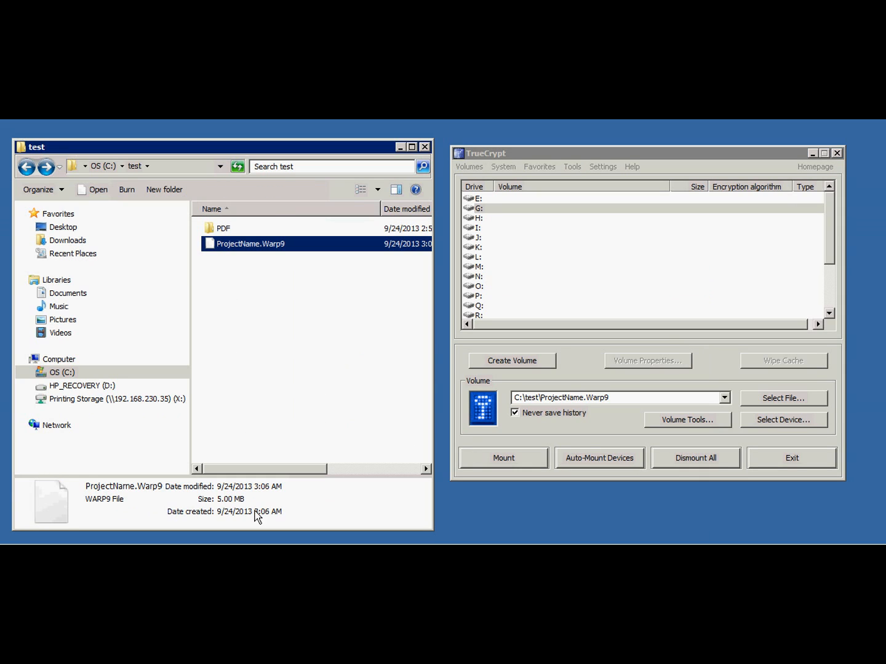